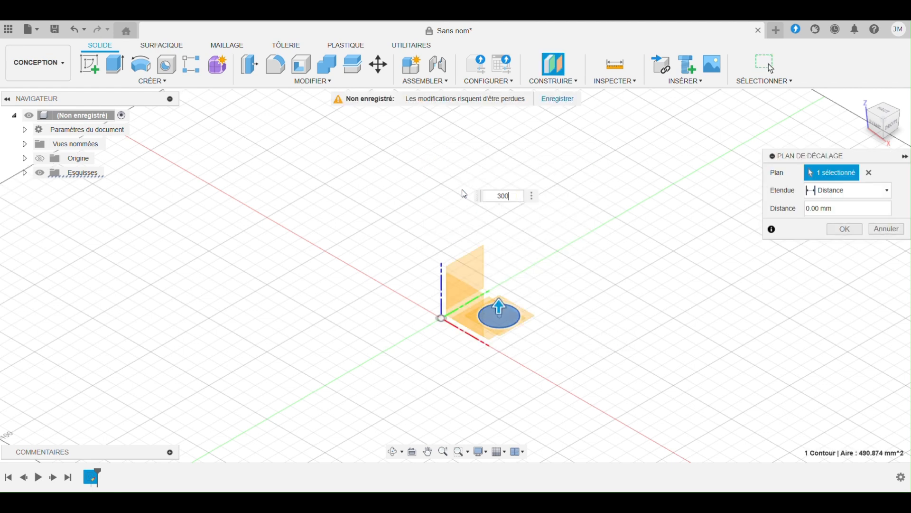
# Create a construction plane offset 300 mm above the circle profile.
pyautogui.press('Return')
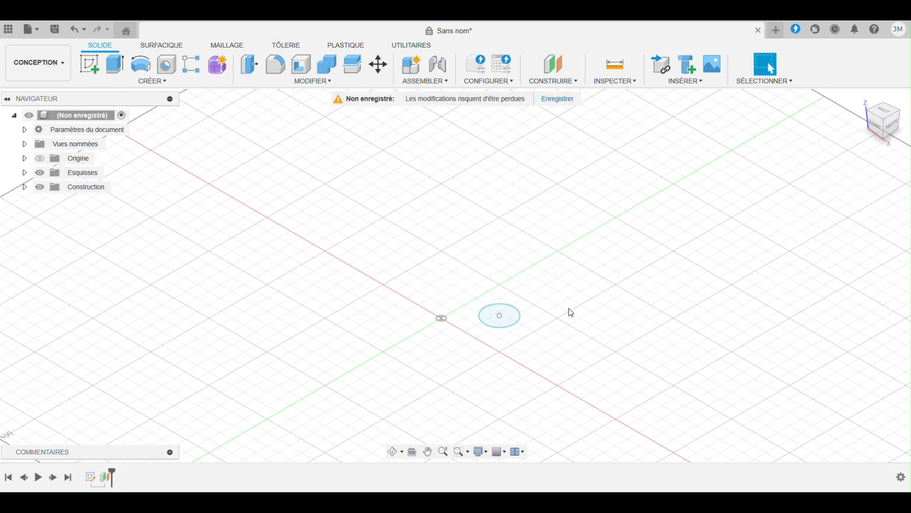
pyautogui.scroll(-5, 572, 312)
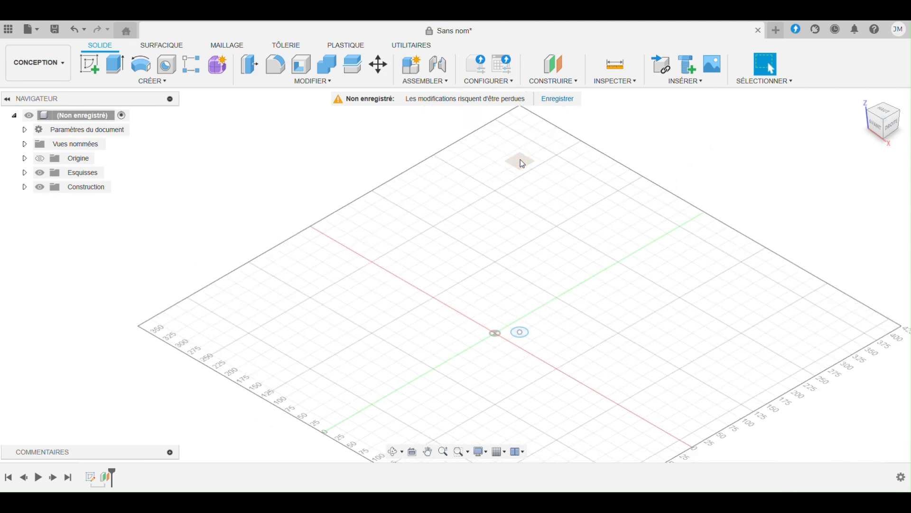
pyautogui.scroll(3, 512, 161)
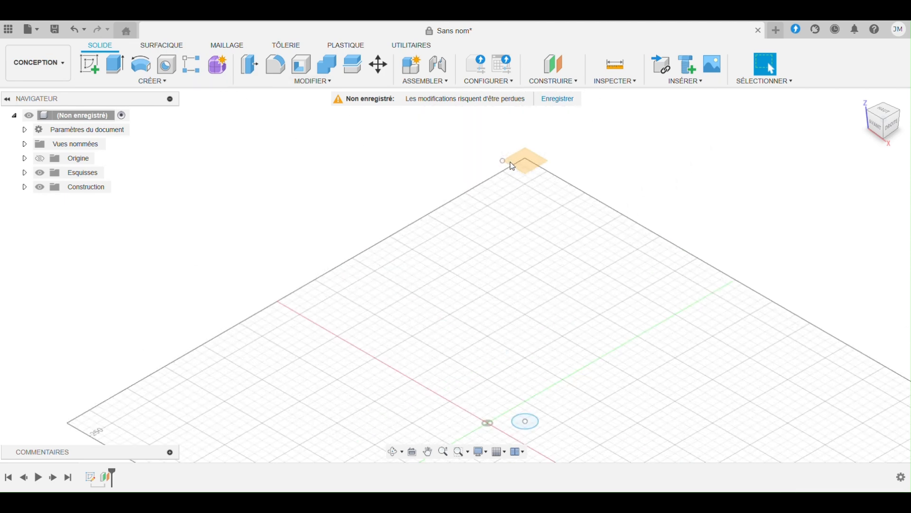
# Start a new sketch on the offset construction plane above the circle.
pyautogui.rightClick(525, 162)
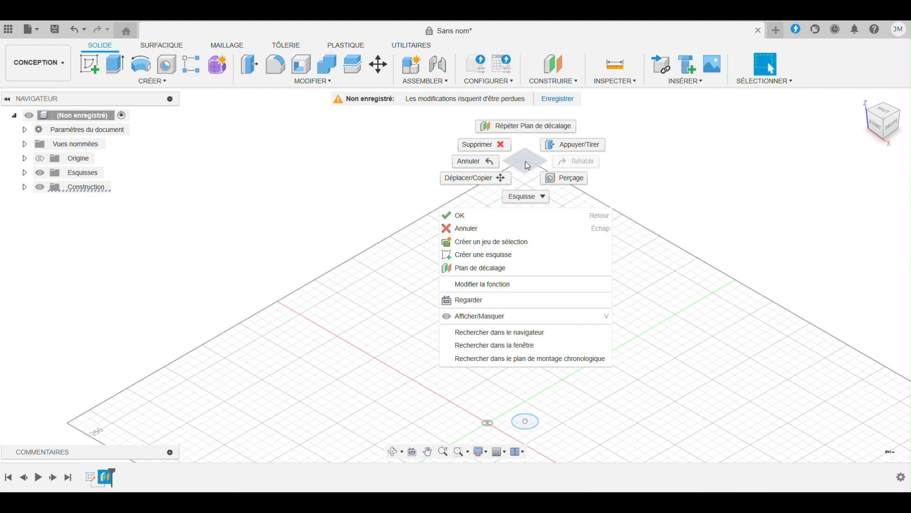
pyautogui.click(508, 256)
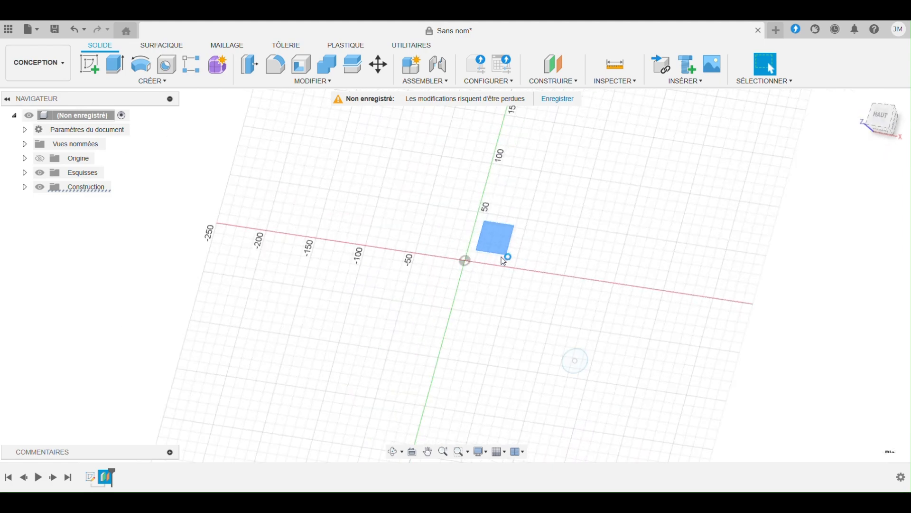
pyautogui.scroll(6, 496, 274)
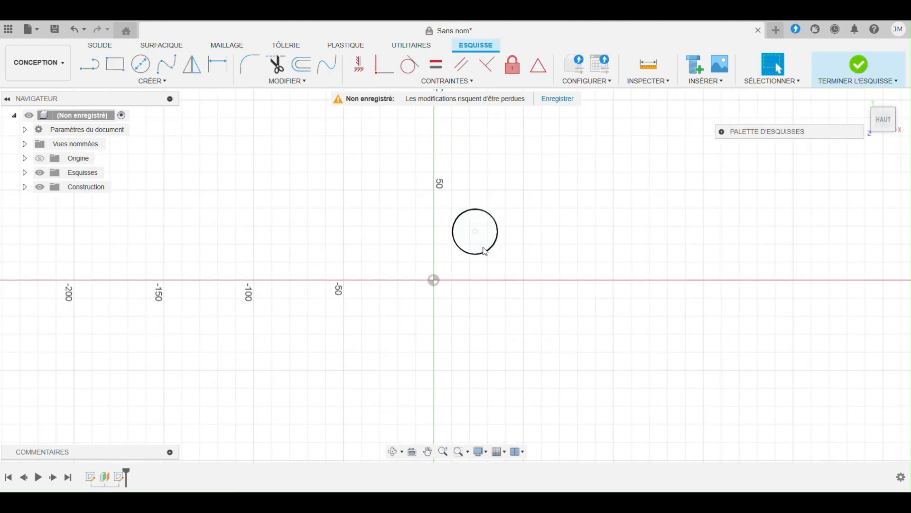
pyautogui.click(185, 84)
pyautogui.moveTo(187, 105)
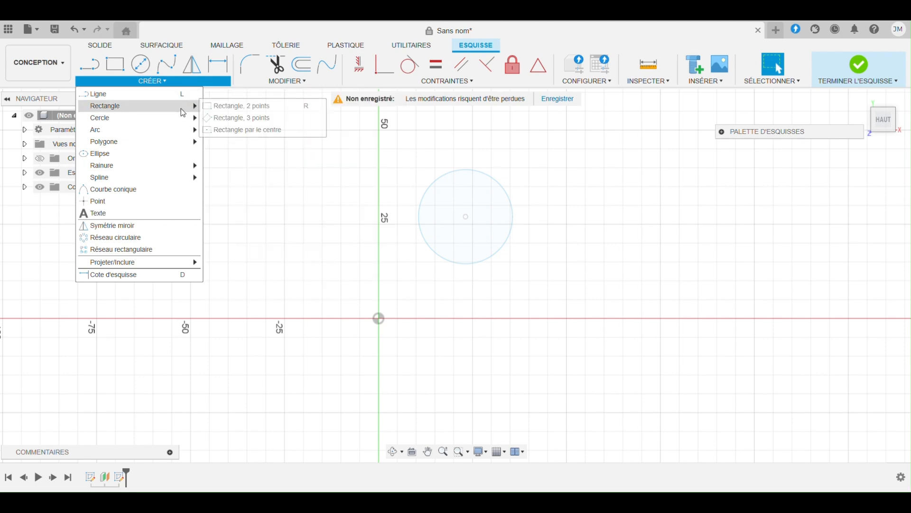
pyautogui.click(240, 128)
pyautogui.scroll(5, 472, 215)
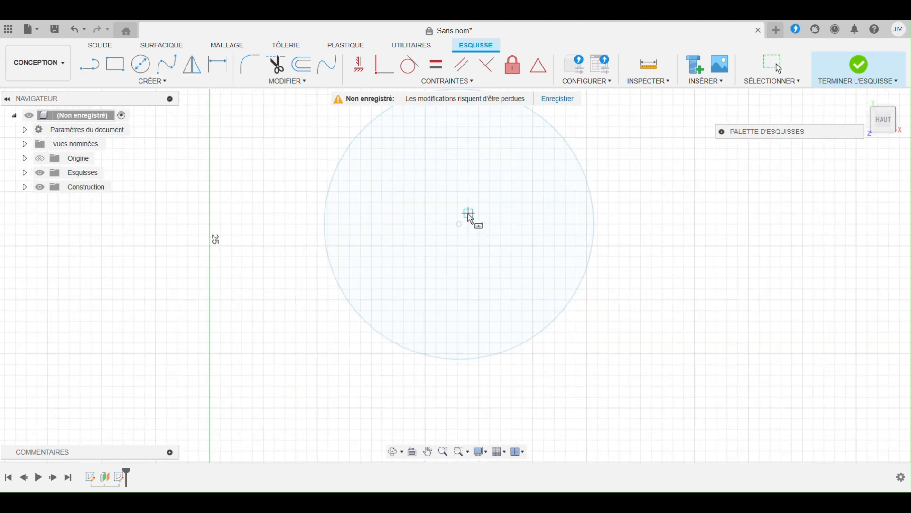
pyautogui.scroll(6, 453, 227)
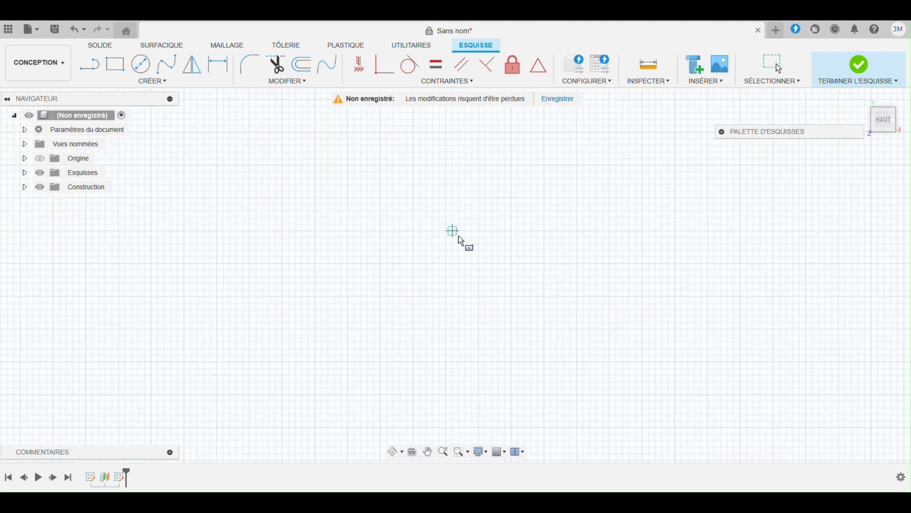
pyautogui.scroll(-8, 480, 228)
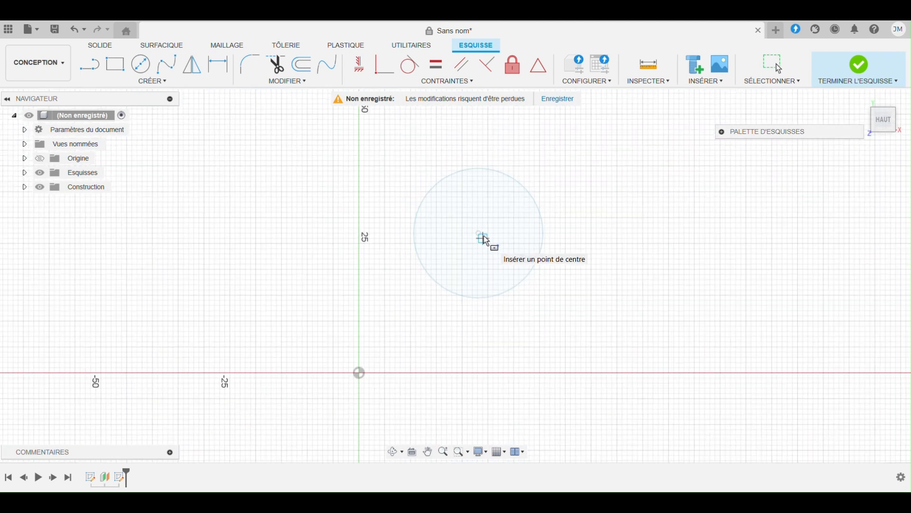
# Project the circle's centre point into the sketch on the offset plane, keeping the projection link on.
pyautogui.click(862, 99)
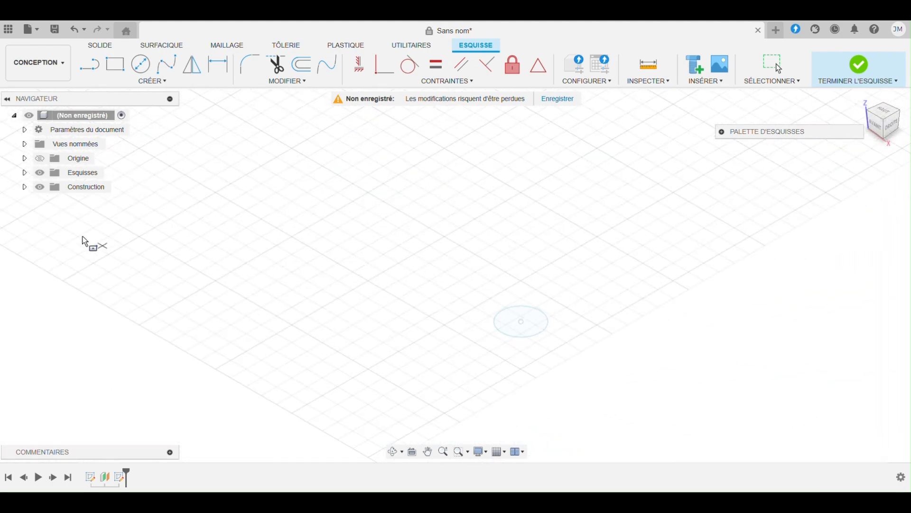
pyautogui.click(26, 187)
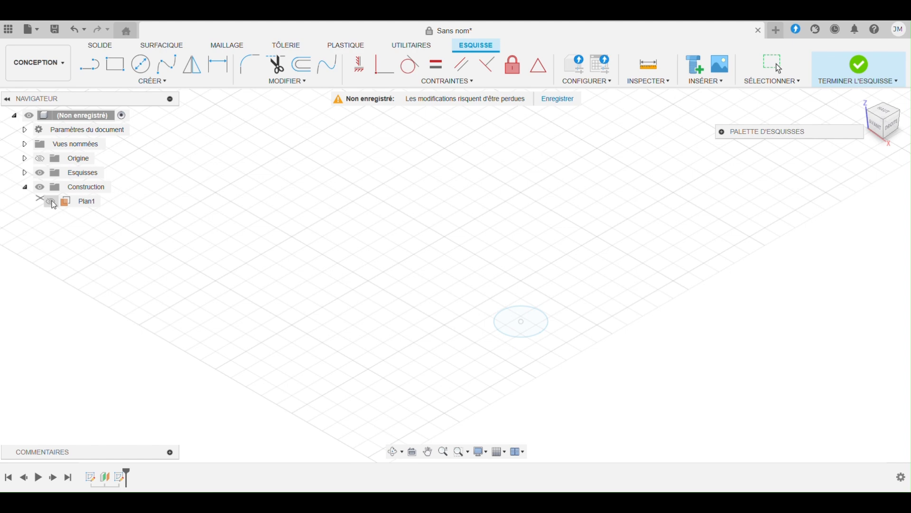
pyautogui.scroll(-8, 444, 331)
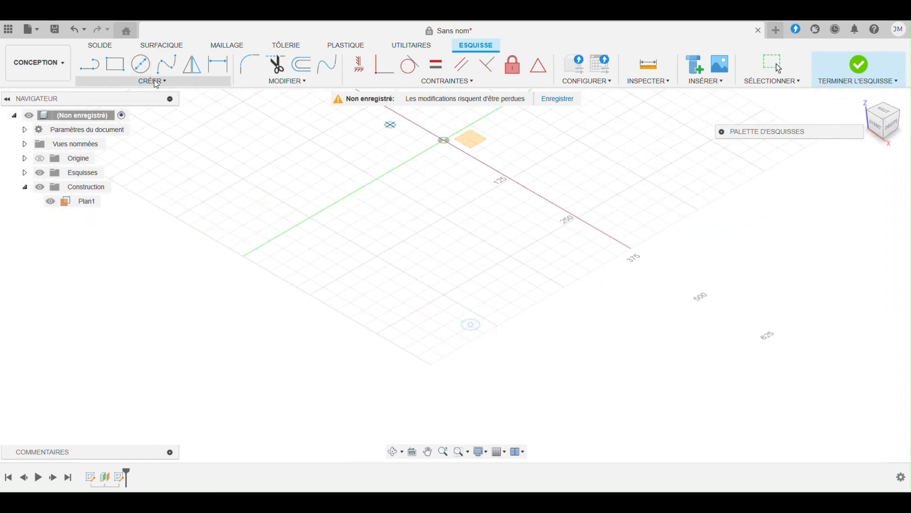
pyautogui.click(153, 81)
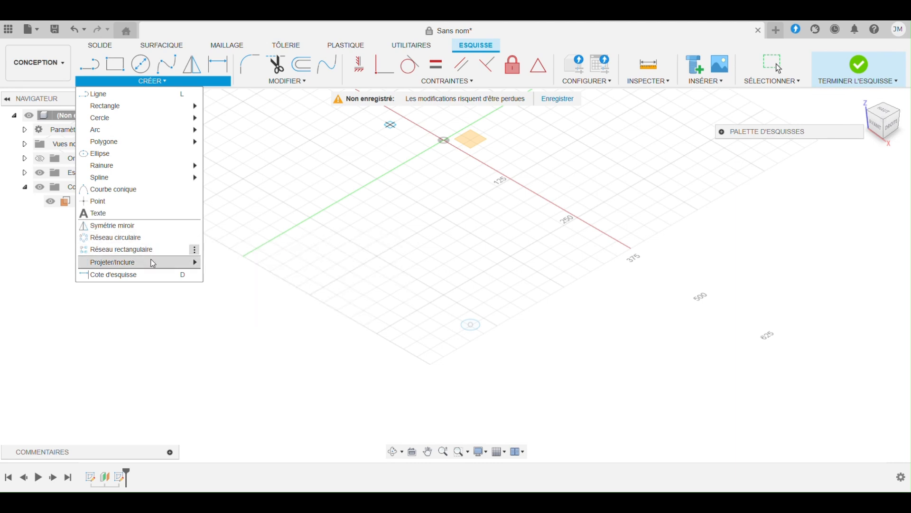
pyautogui.moveTo(152, 263)
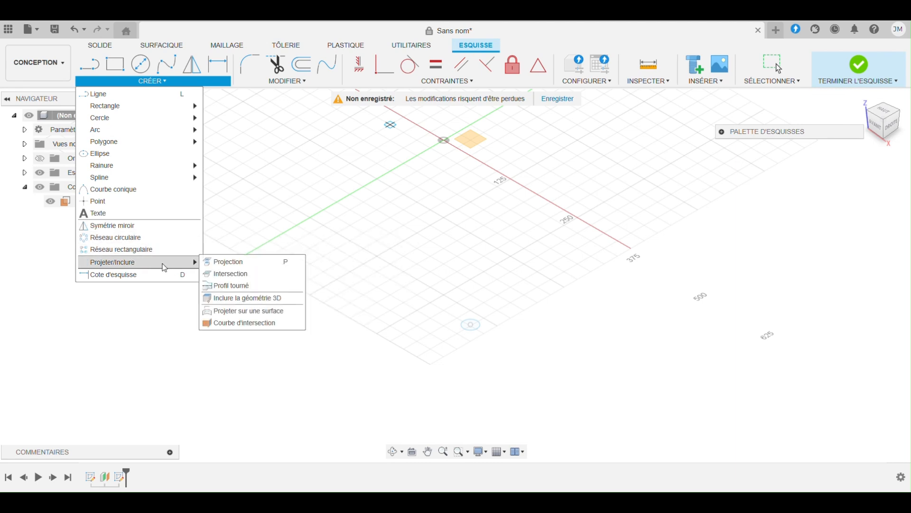
pyautogui.click(223, 262)
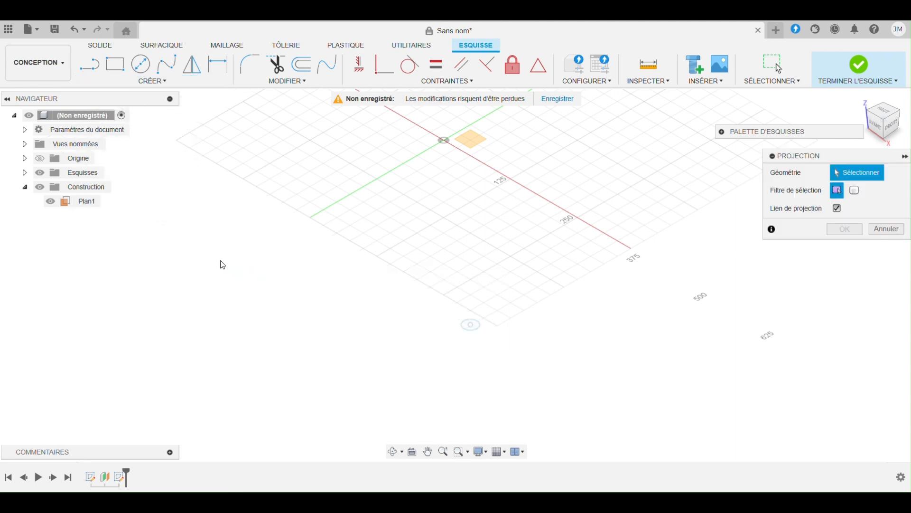
pyautogui.click(473, 326)
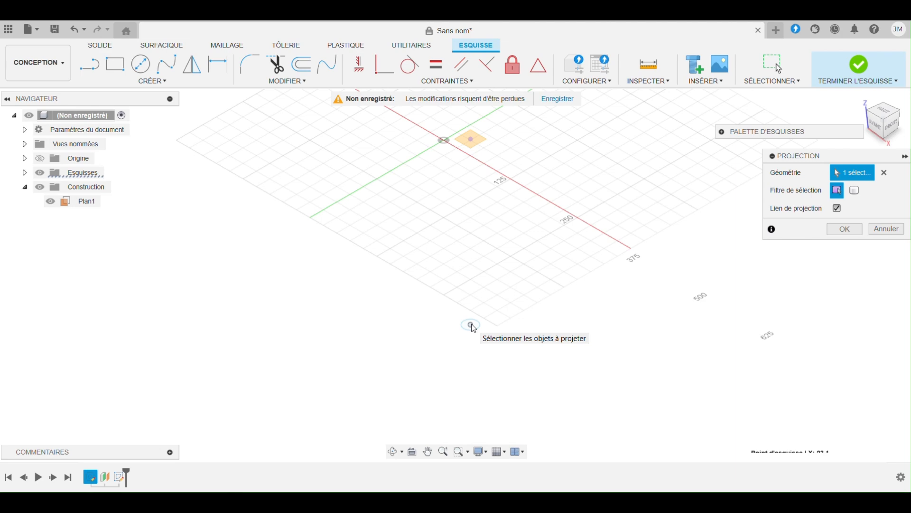
pyautogui.click(844, 230)
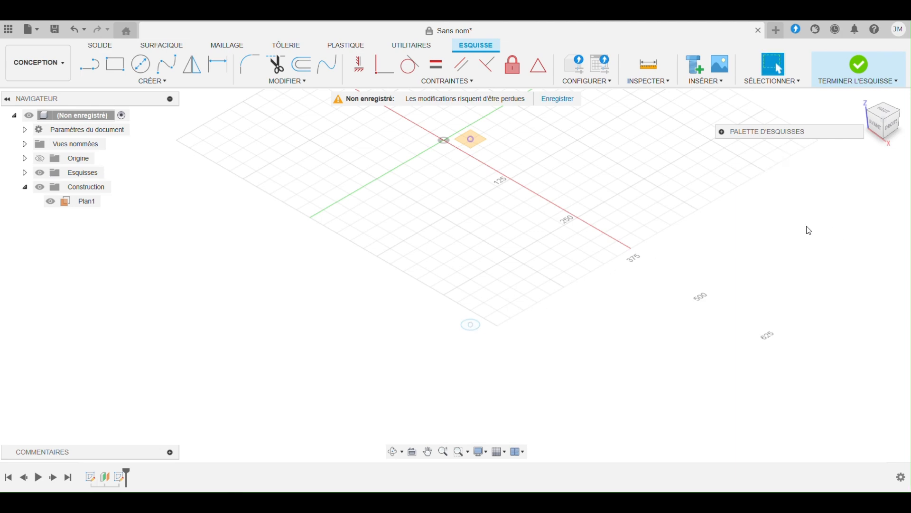
# Draw a centre rectangle around the projected point, with its corner inside the offset plane's outline, and finish the sketch.
pyautogui.scroll(4, 476, 137)
pyautogui.scroll(5, 478, 139)
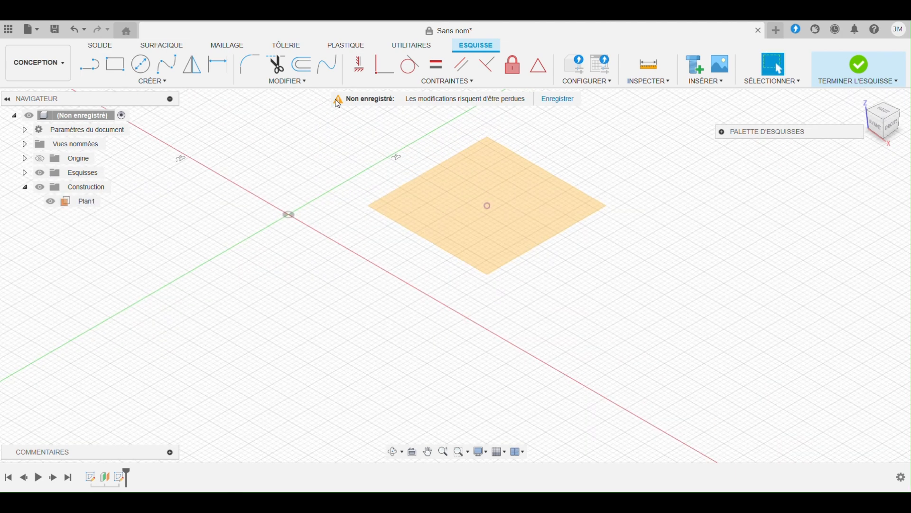
pyautogui.click(153, 82)
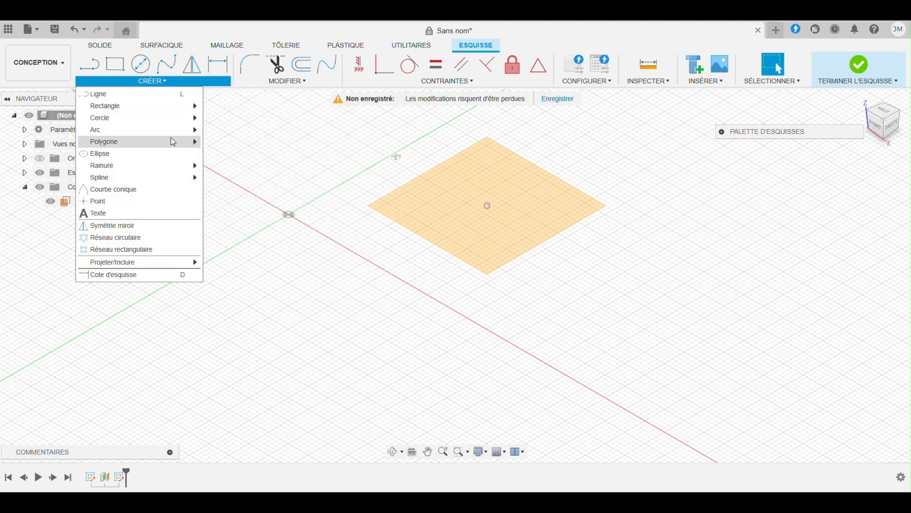
pyautogui.moveTo(192, 113)
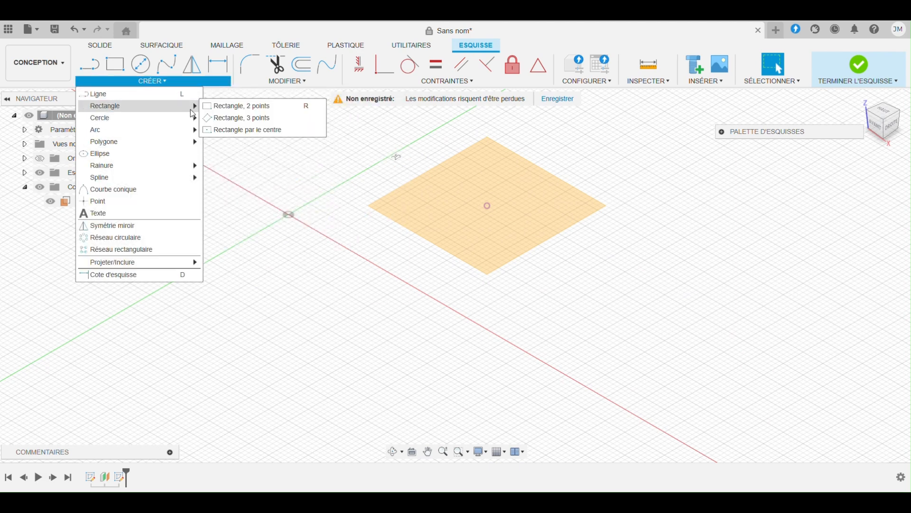
pyautogui.click(245, 130)
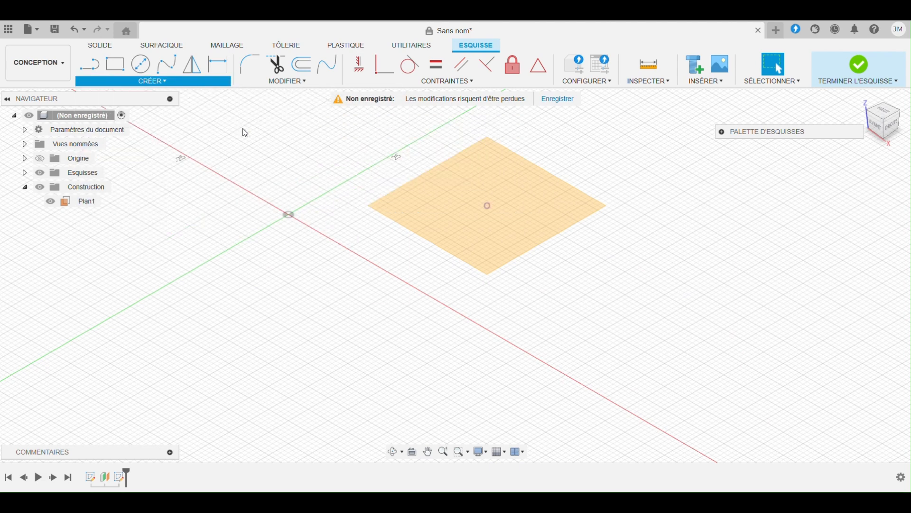
pyautogui.click(488, 206)
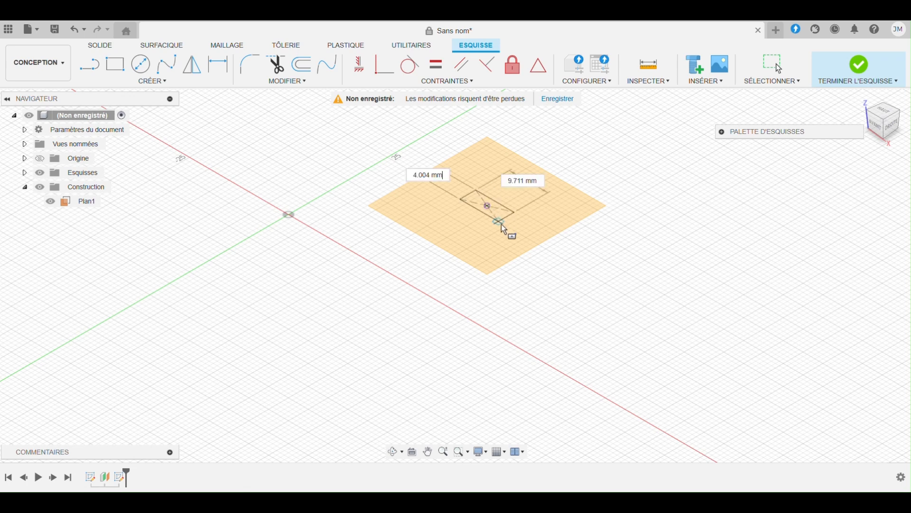
pyautogui.click(494, 255)
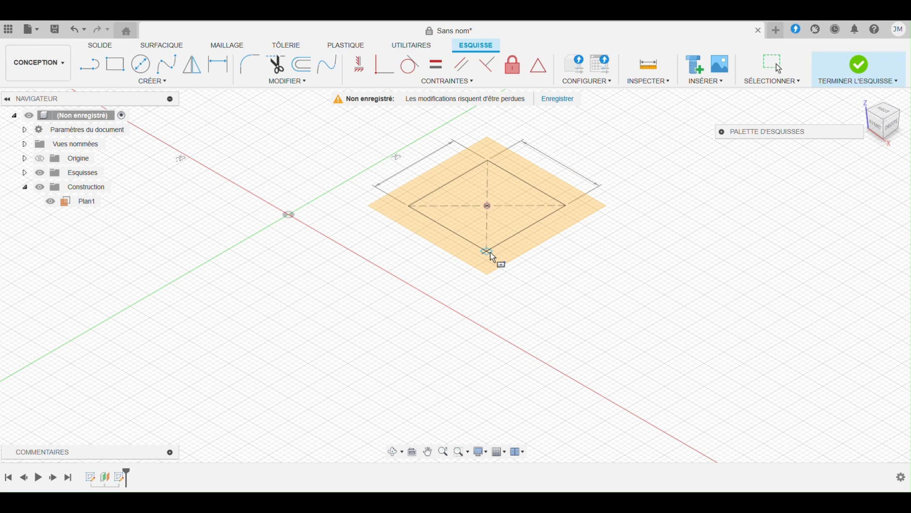
pyautogui.click(864, 67)
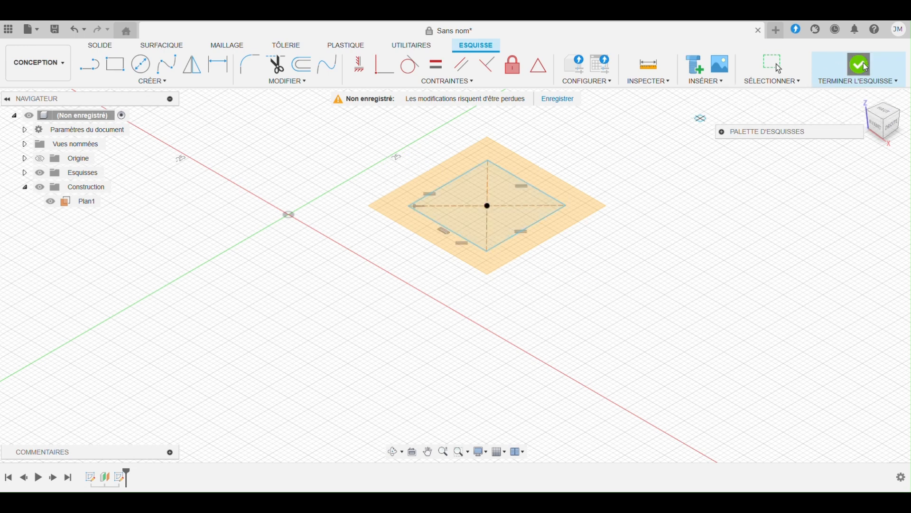
# Delete the centre point inside the rectangle sketched on the upper plane.
pyautogui.click(487, 208)
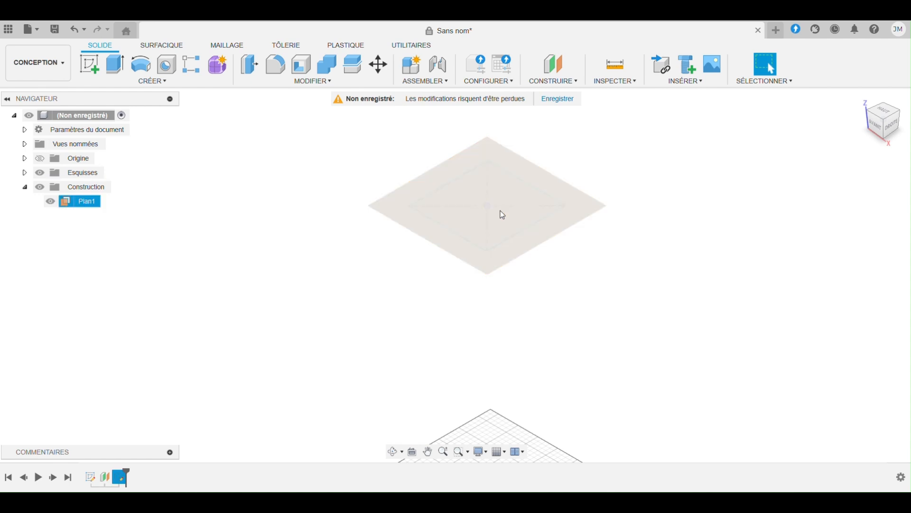
pyautogui.click(501, 222)
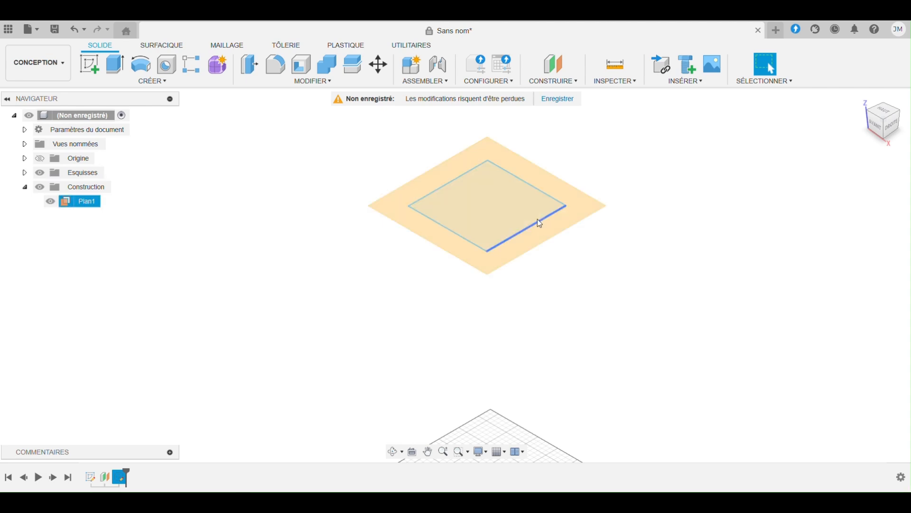
# Create a construction plane offset from the circle profile, about one third of the way up to the rectangle's plane.
pyautogui.scroll(-5, 603, 150)
pyautogui.scroll(-3, 490, 114)
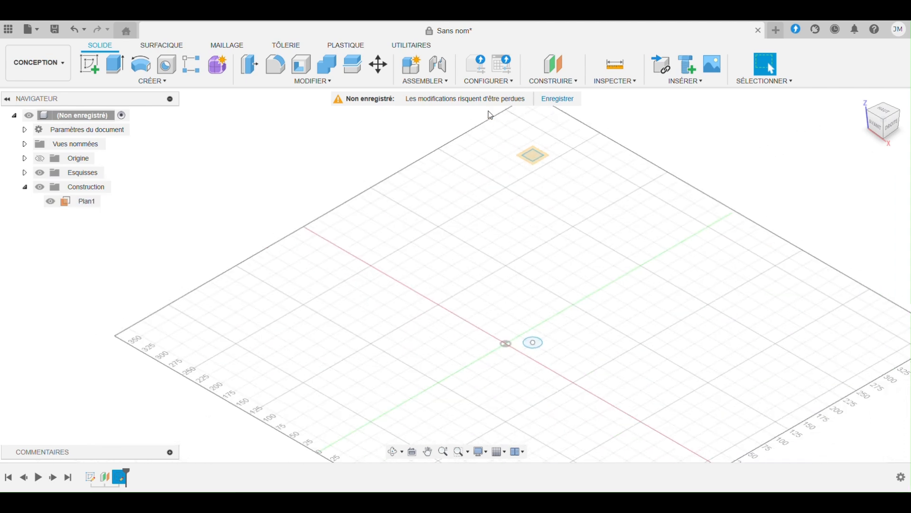
pyautogui.scroll(3, 569, 309)
pyautogui.scroll(3, 523, 370)
pyautogui.click(491, 347)
pyautogui.rightClick(487, 344)
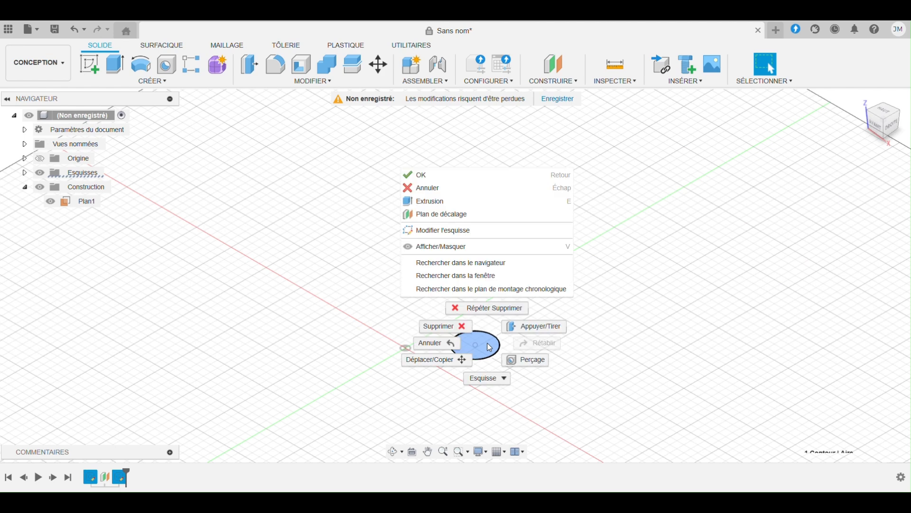
pyautogui.click(492, 218)
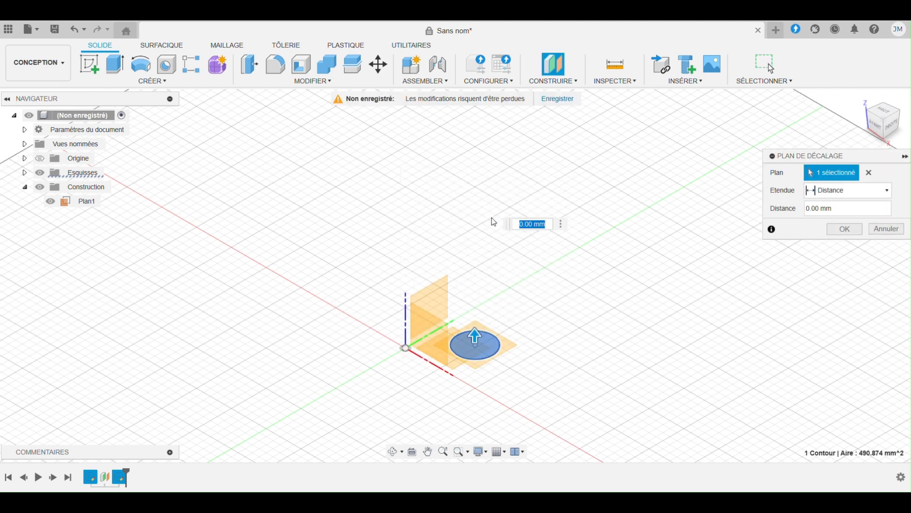
pyautogui.press('Return')
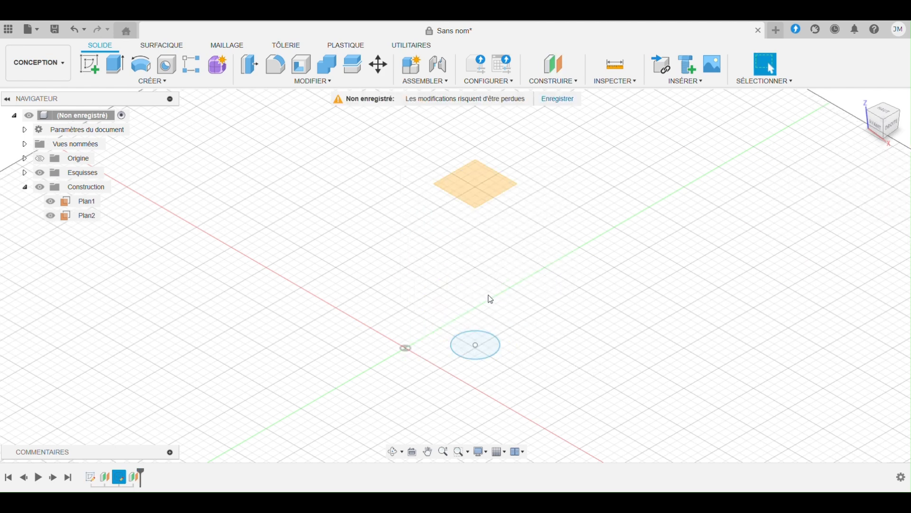
# Create another construction plane offset 200 mm above the circle profile.
pyautogui.click(503, 341)
pyautogui.rightClick(493, 345)
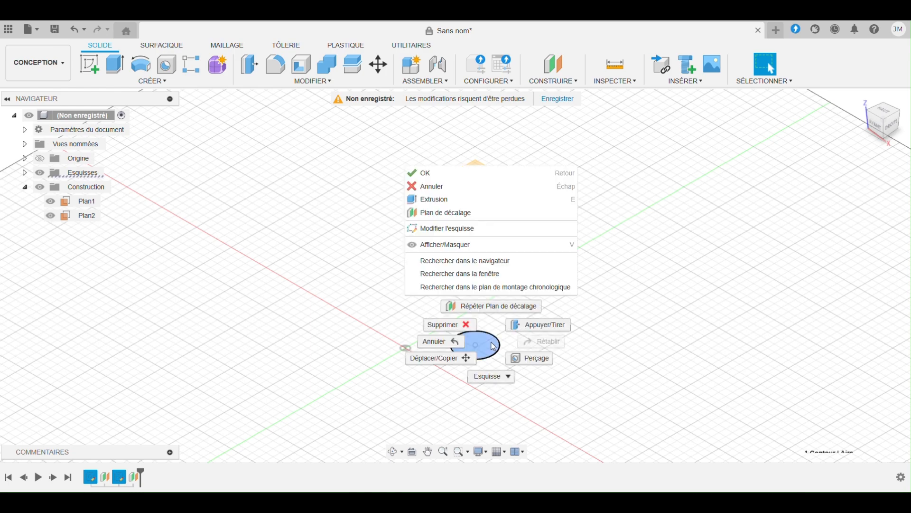
pyautogui.click(494, 222)
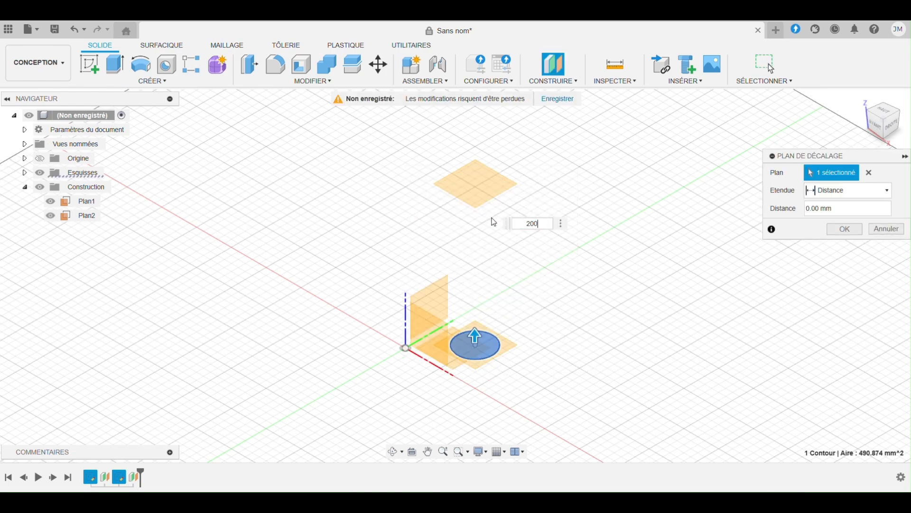
pyautogui.press('Return')
# Start a new sketch on the lower of the two intermediate construction planes and return to the isometric home view.
pyautogui.scroll(-5, 564, 369)
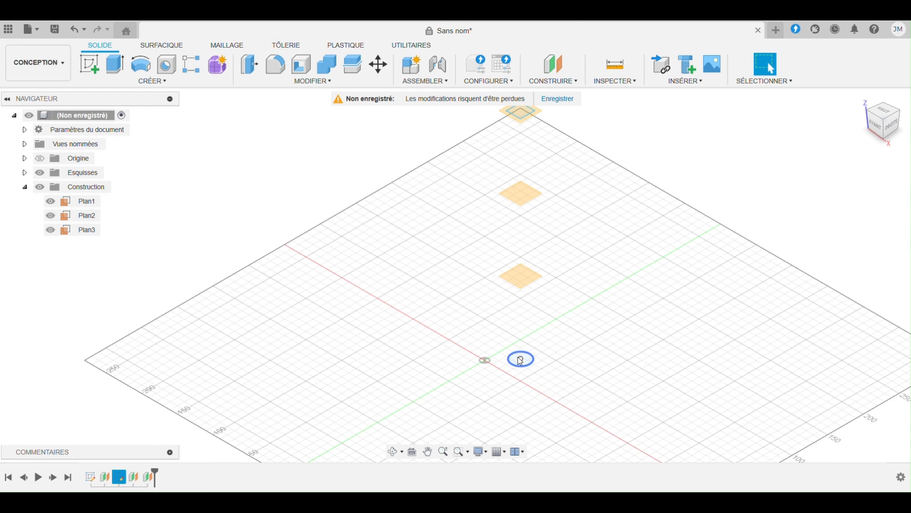
pyautogui.scroll(2, 520, 361)
pyautogui.click(526, 360)
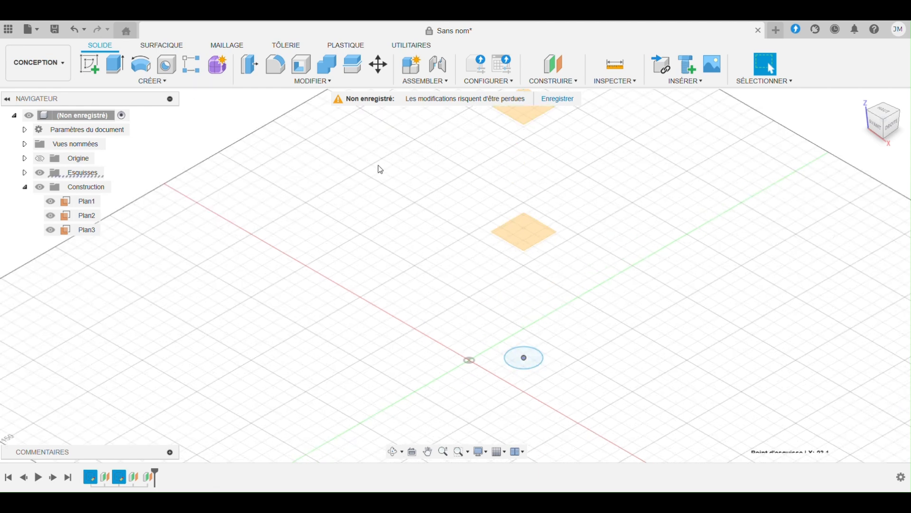
pyautogui.rightClick(532, 238)
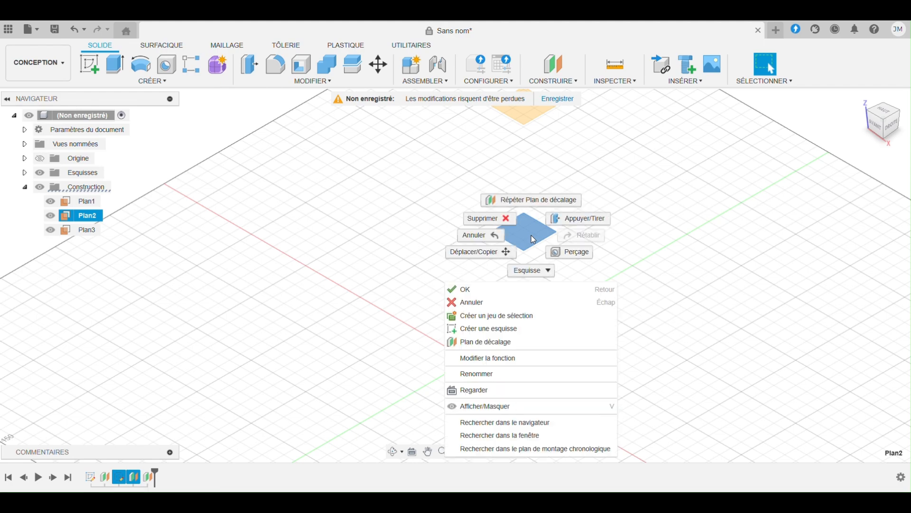
pyautogui.click(518, 329)
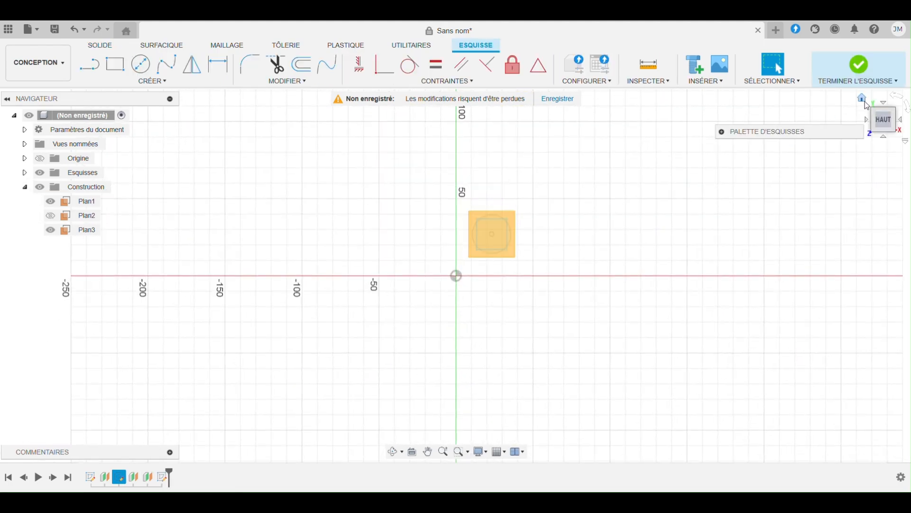
pyautogui.click(868, 102)
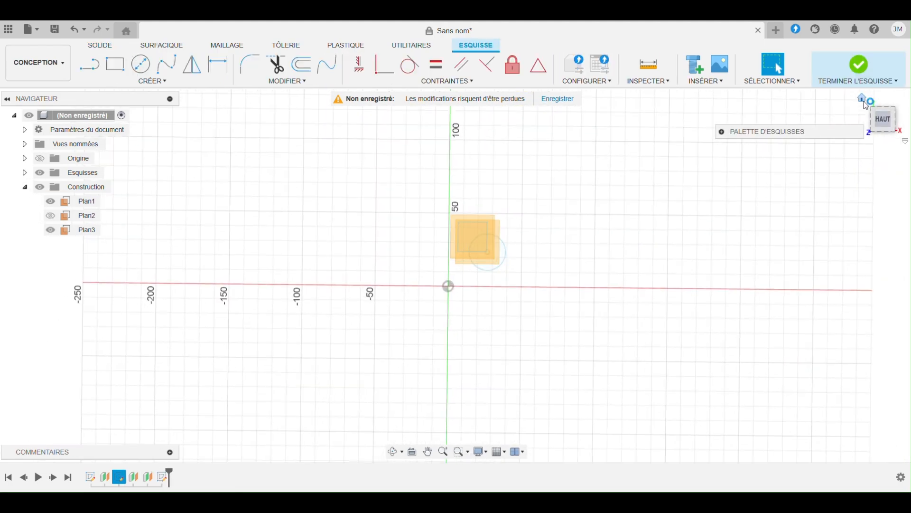
# Project the base circle's centre point into the sketch on the lower intermediate plane.
pyautogui.click(167, 81)
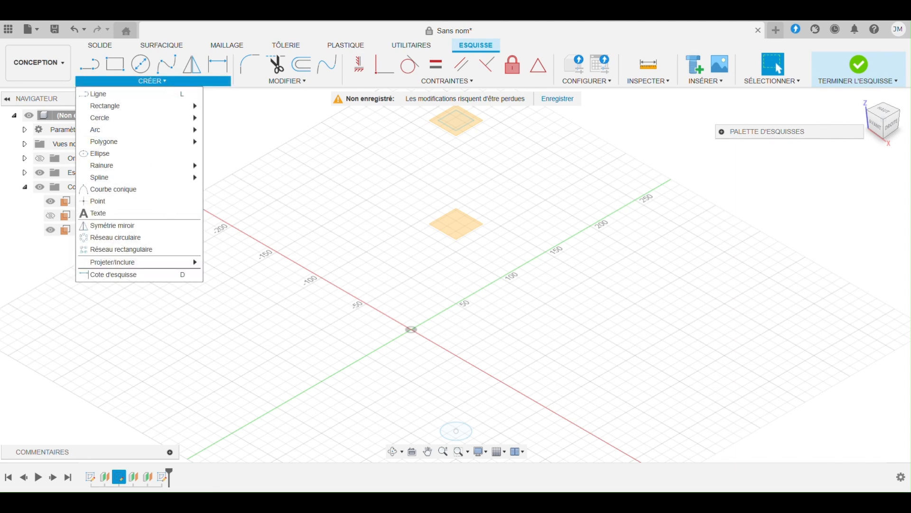
pyautogui.press('Escape')
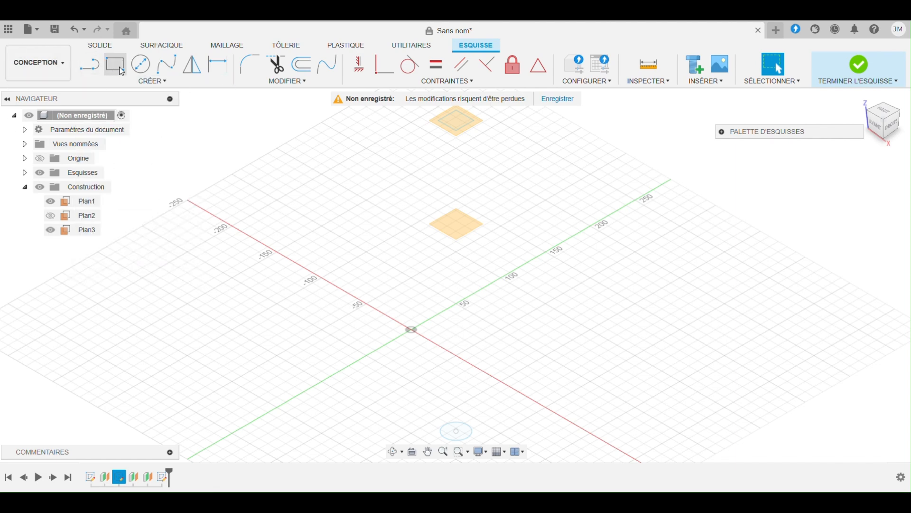
pyautogui.click(156, 81)
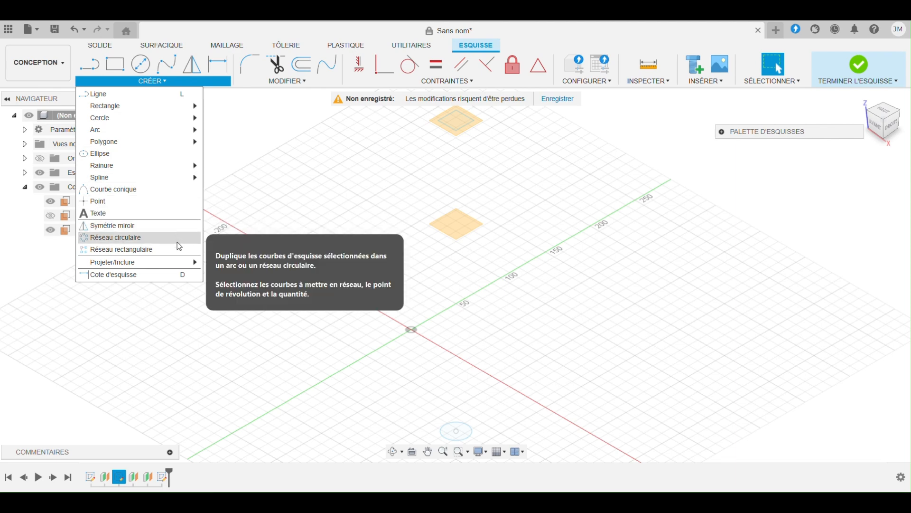
pyautogui.moveTo(183, 263)
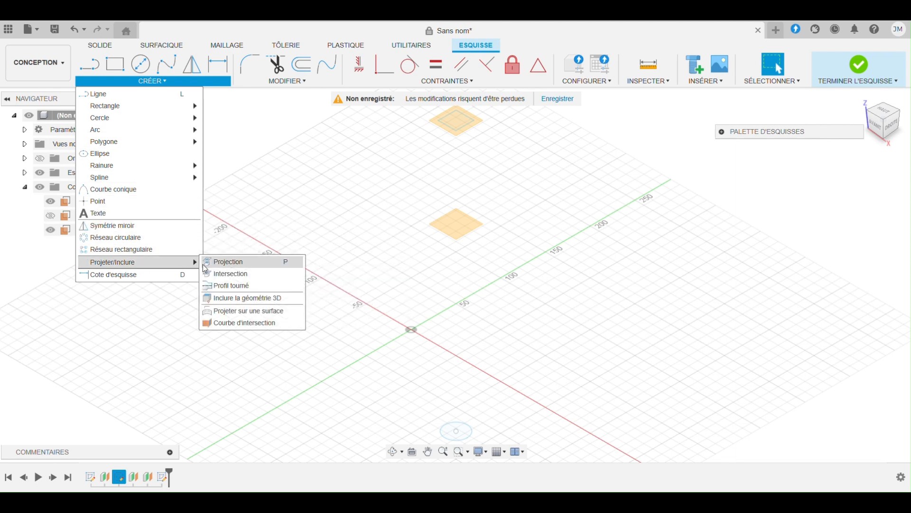
pyautogui.click(233, 263)
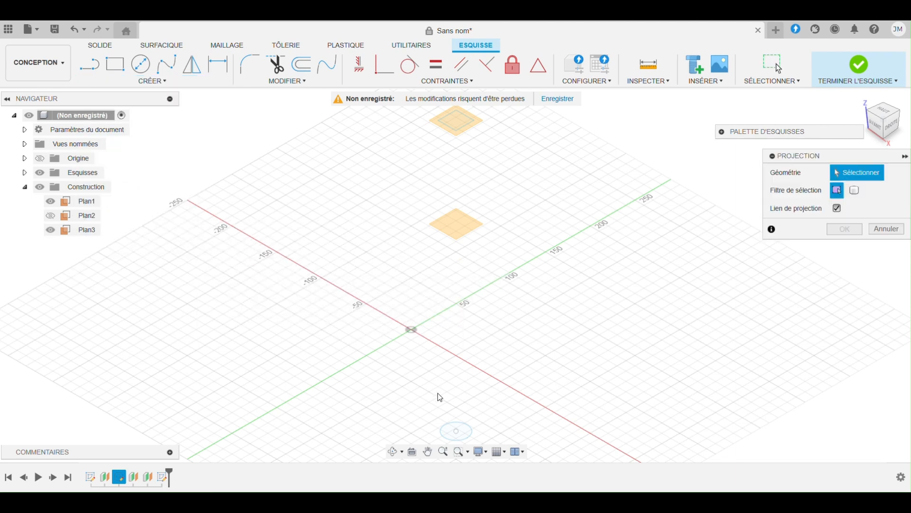
pyautogui.click(457, 434)
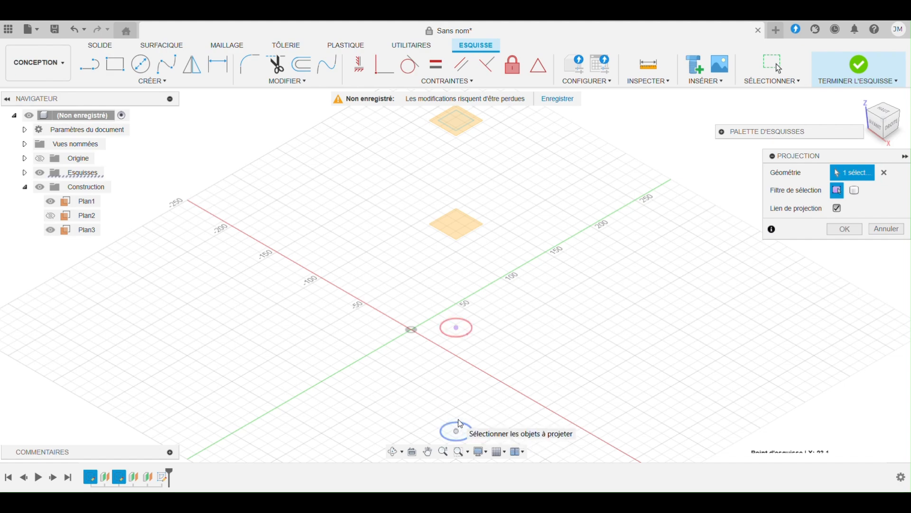
pyautogui.click(845, 229)
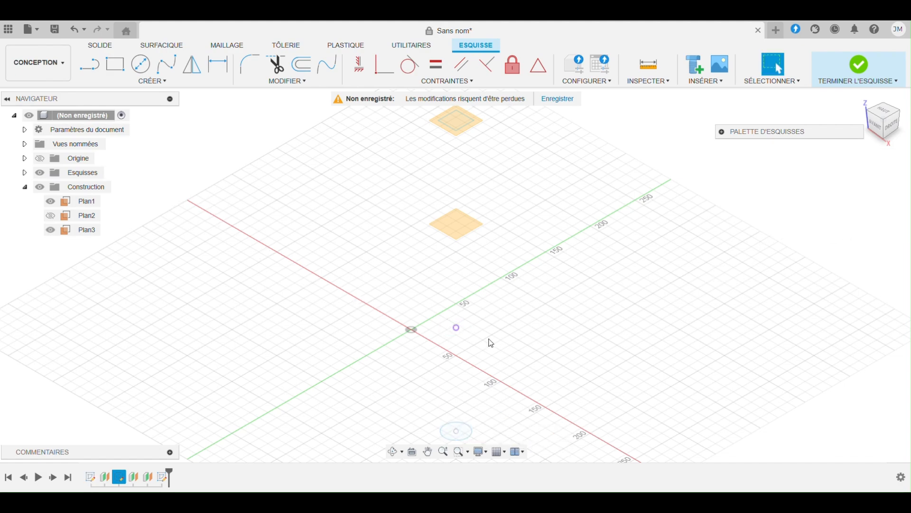
# Draw an ellipse centred on the projected point, with a 45 mm major axis and a 25 mm minor axis.
pyautogui.scroll(2, 465, 355)
pyautogui.scroll(3, 460, 354)
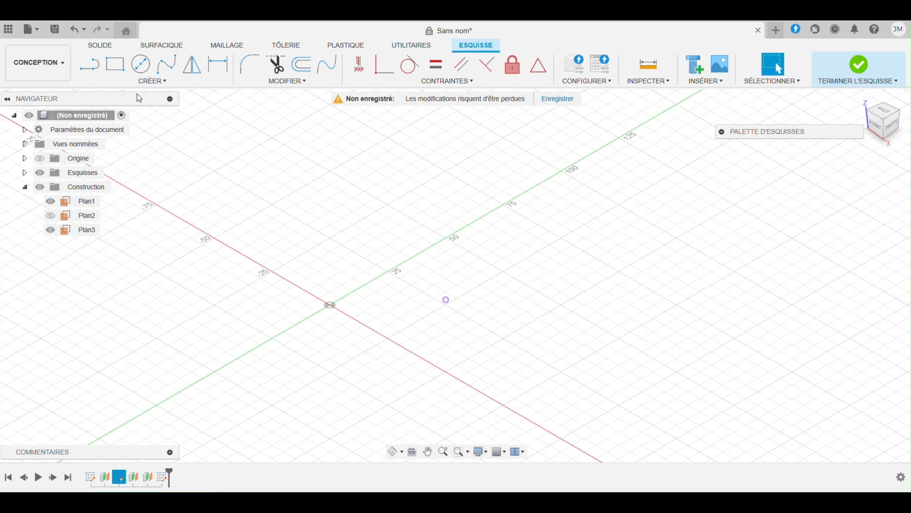
pyautogui.click(153, 80)
pyautogui.click(102, 152)
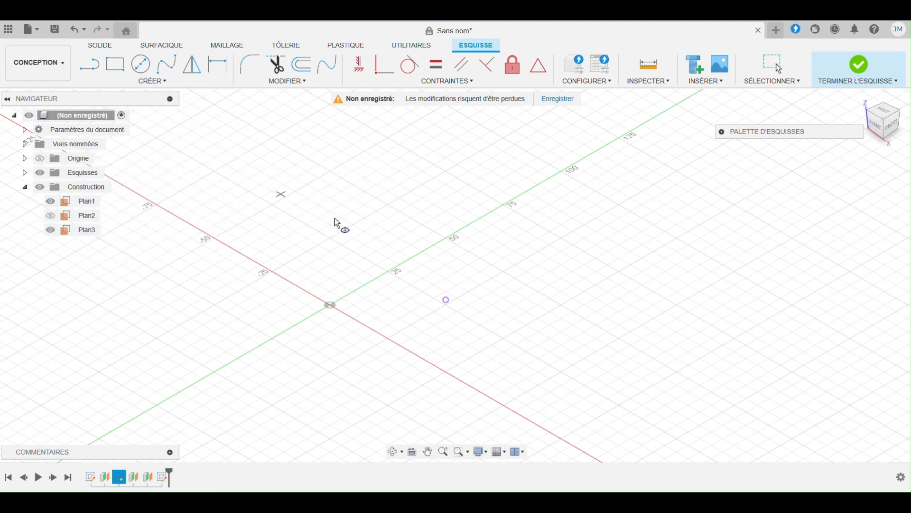
pyautogui.click(448, 300)
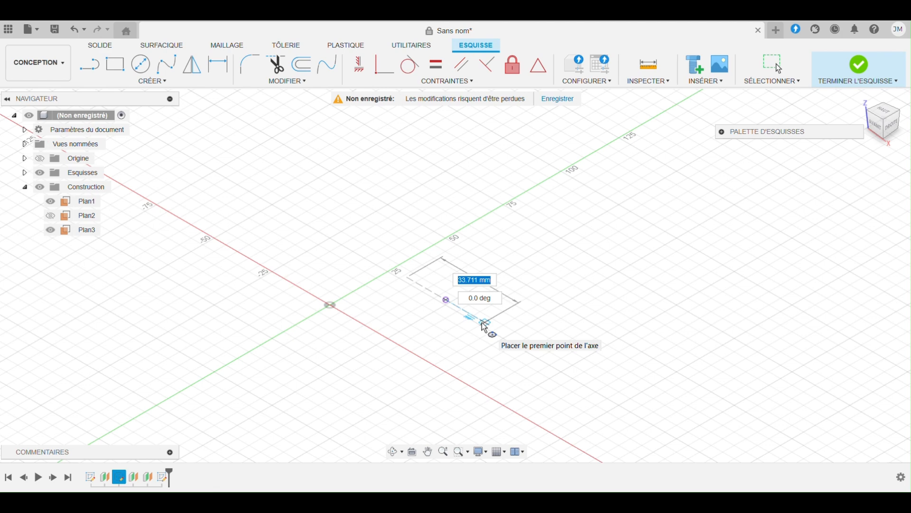
pyautogui.write('45')
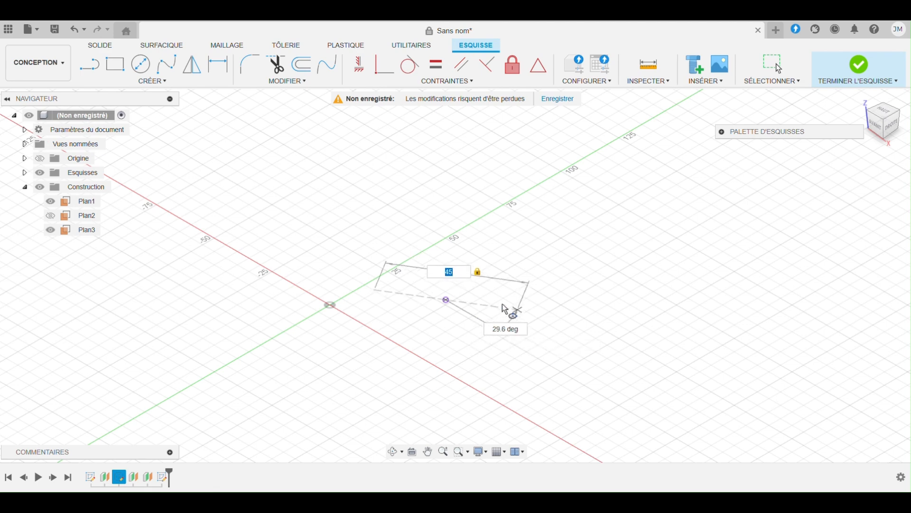
pyautogui.click(498, 335)
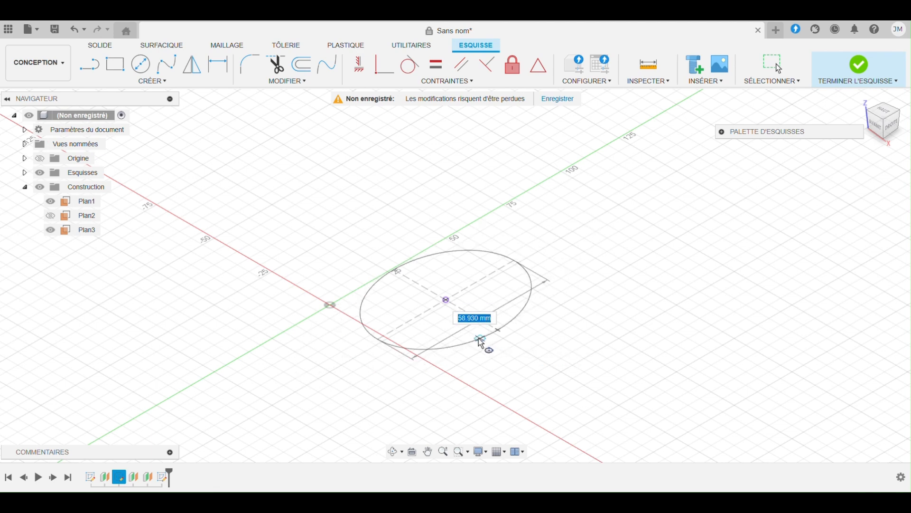
pyautogui.write('2')
pyautogui.press('Tab')
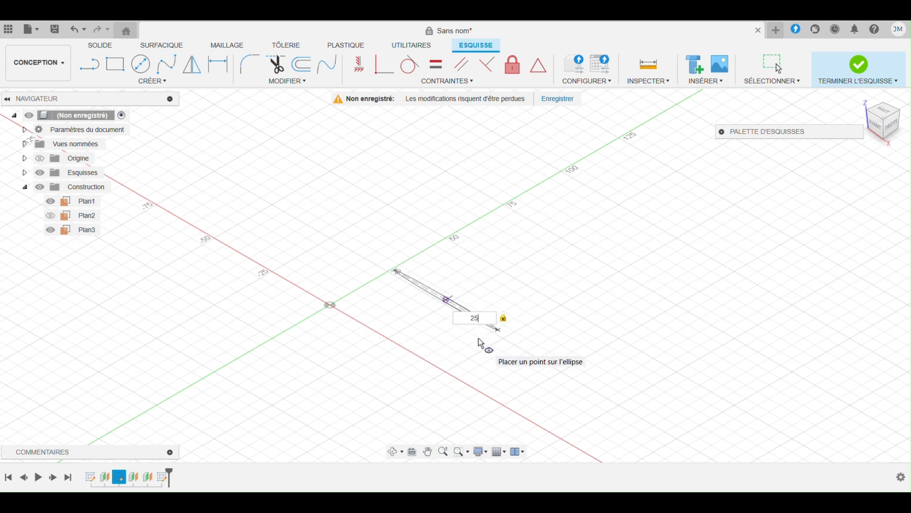
pyautogui.press('Return')
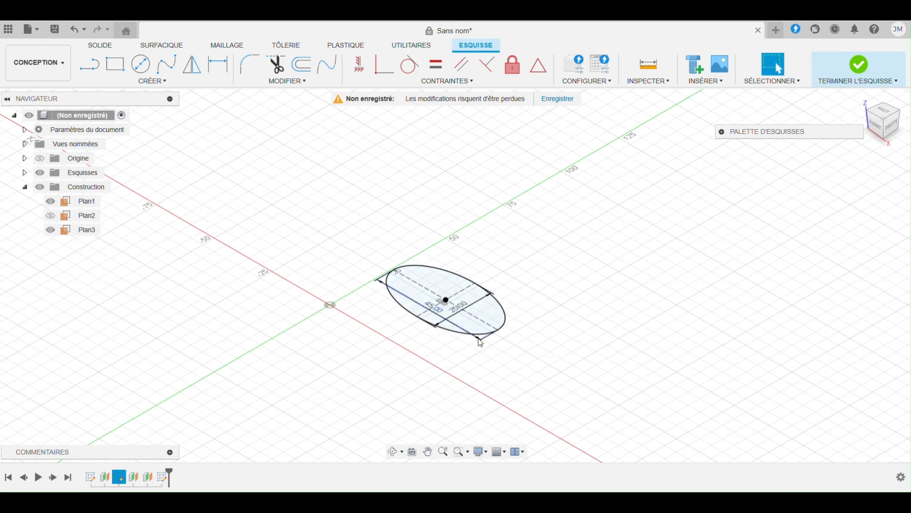
# Delete the ellipse's dashed construction axes together with its major and minor axis dimensions.
pyautogui.scroll(3, 440, 304)
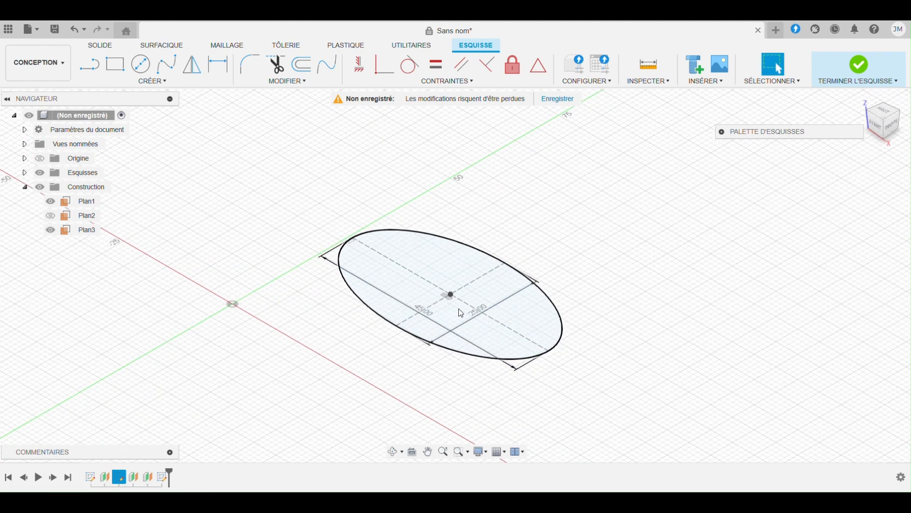
pyautogui.click(489, 337)
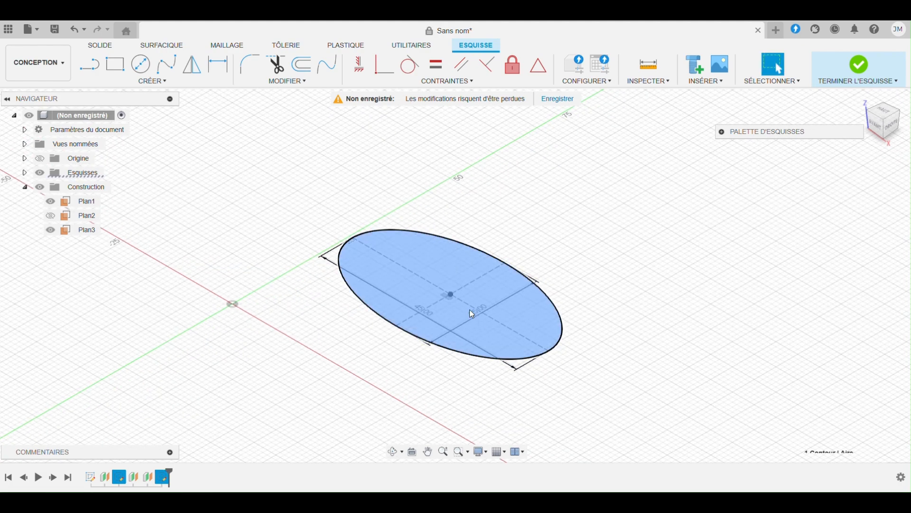
pyautogui.click(479, 334)
pyautogui.doubleClick(428, 276)
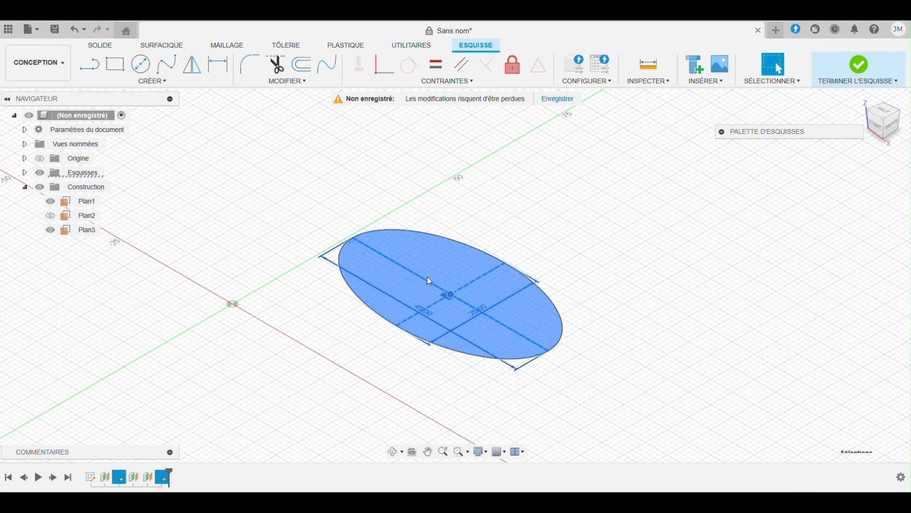
pyautogui.click(448, 291)
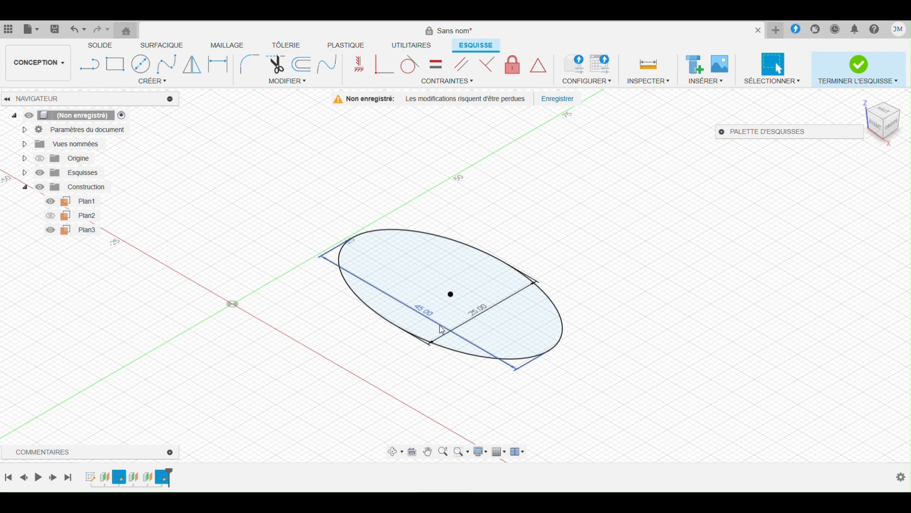
pyautogui.press('Delete')
pyautogui.click(460, 323)
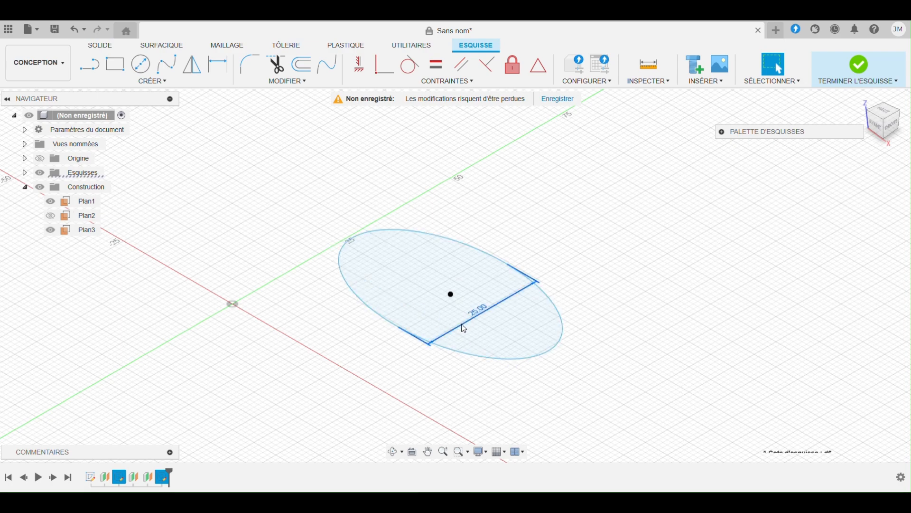
pyautogui.press('Delete')
# Finish the ellipse sketch, start a new sketch on the construction plane above it, and orbit to an oblique view.
pyautogui.scroll(-5, 461, 323)
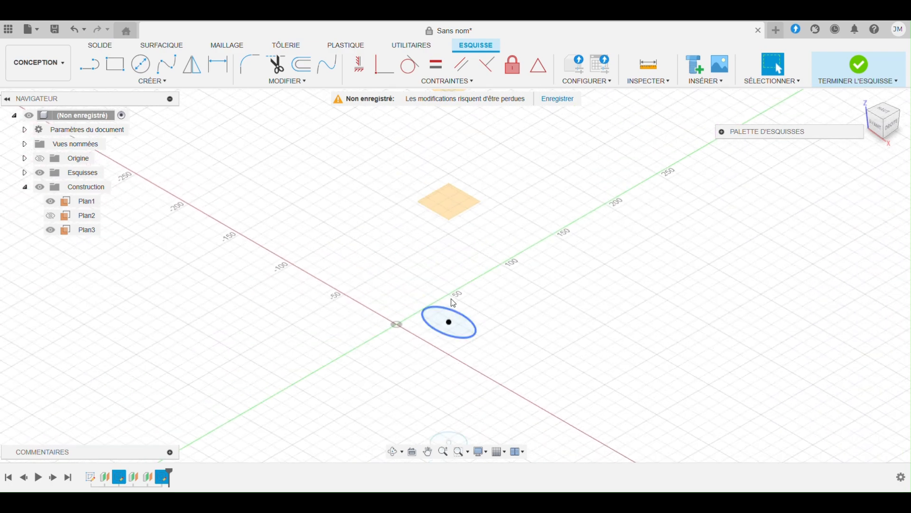
pyautogui.scroll(2, 453, 219)
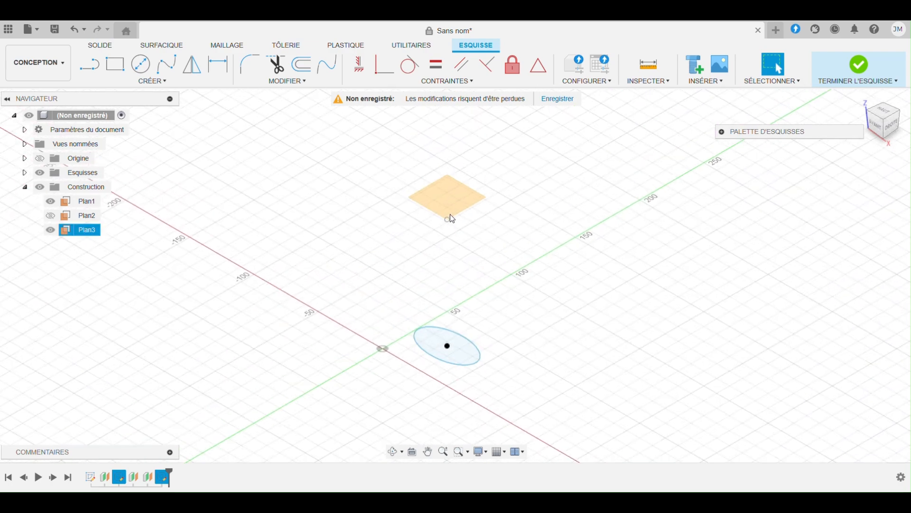
pyautogui.click(448, 346)
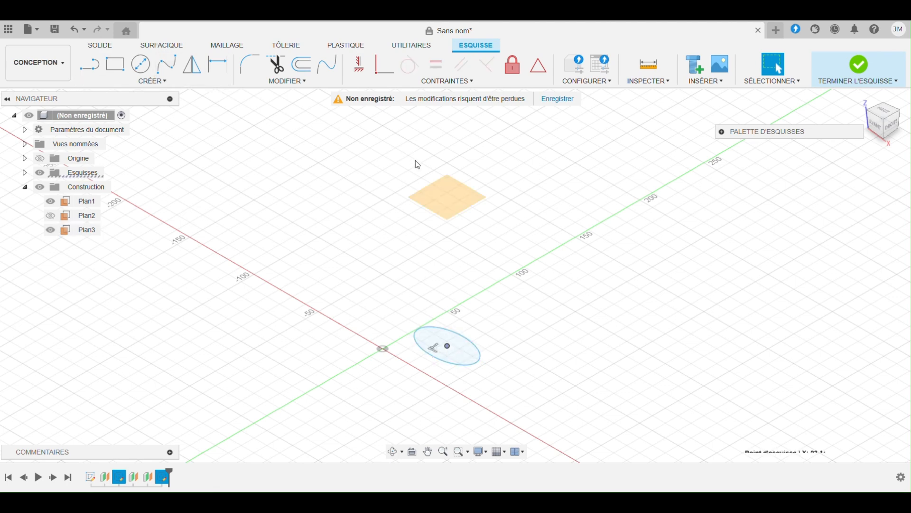
pyautogui.click(456, 202)
pyautogui.click(171, 82)
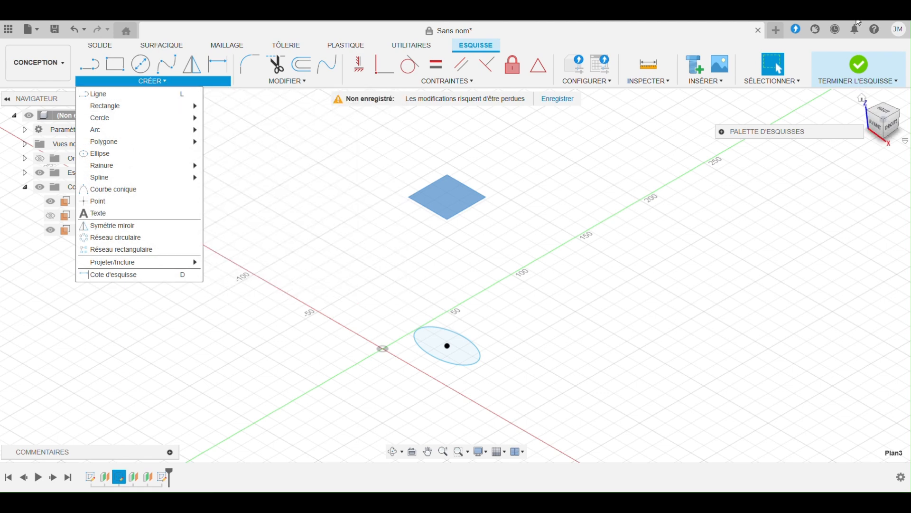
pyautogui.click(859, 66)
pyautogui.click(446, 206)
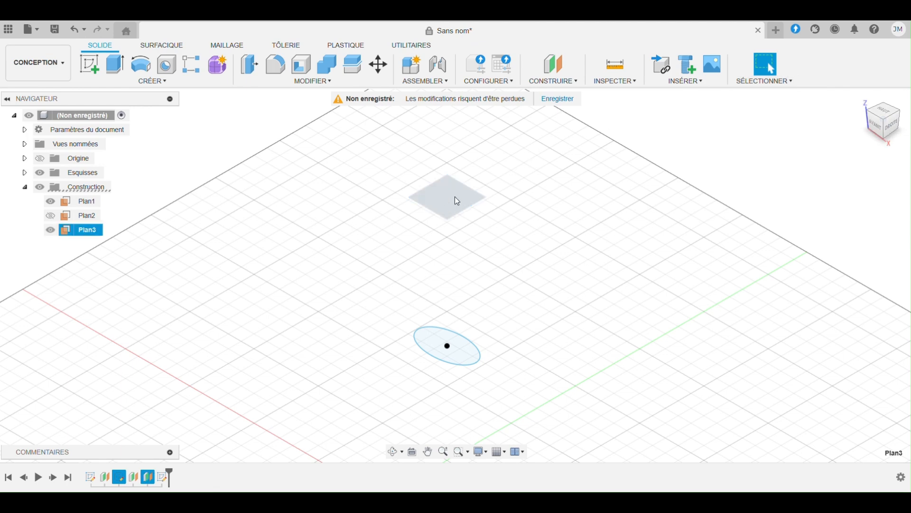
pyautogui.rightClick(452, 197)
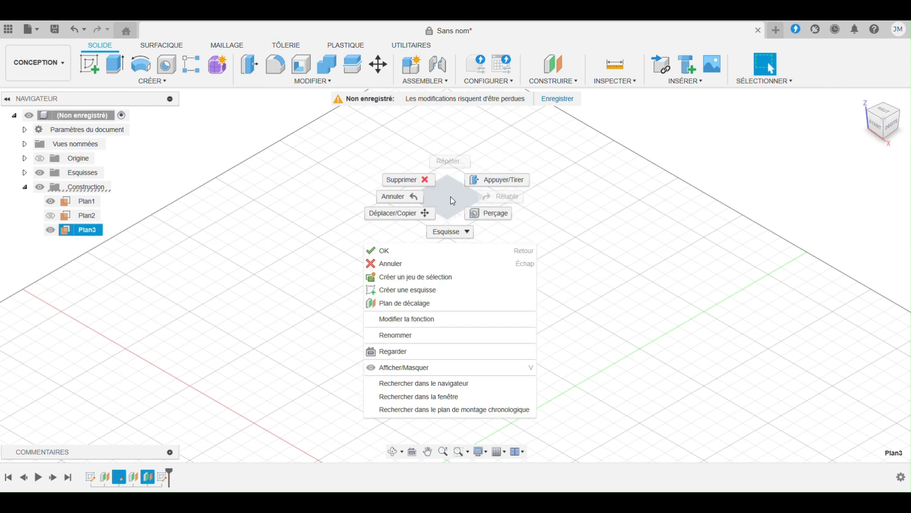
pyautogui.click(438, 290)
pyautogui.moveTo(907, 105)
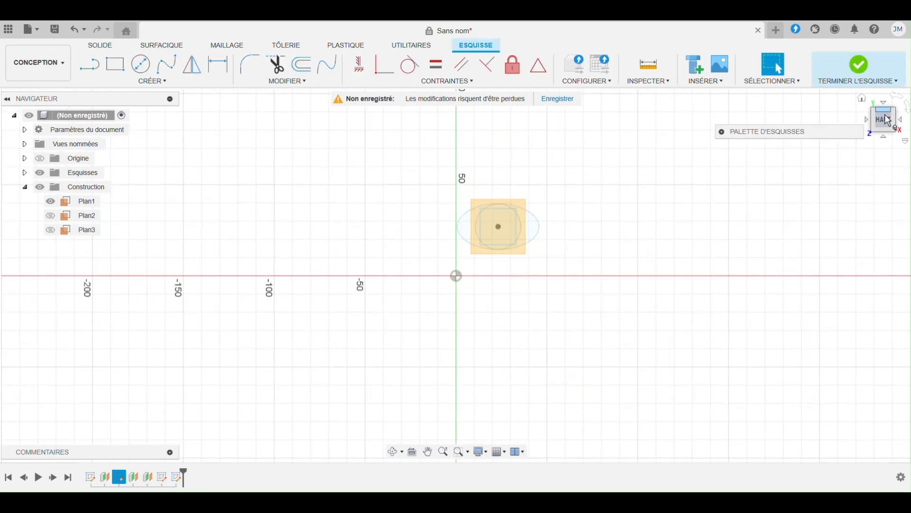
pyautogui.moveTo(887, 121); pyautogui.dragTo(821, 159)
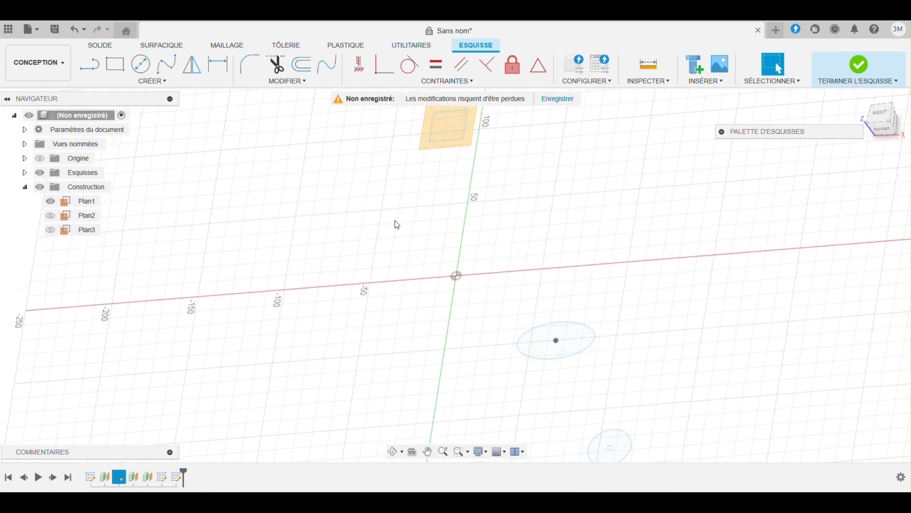
# Project the lower ellipse's centre point into the sketch on the upper intermediate plane.
pyautogui.click(153, 80)
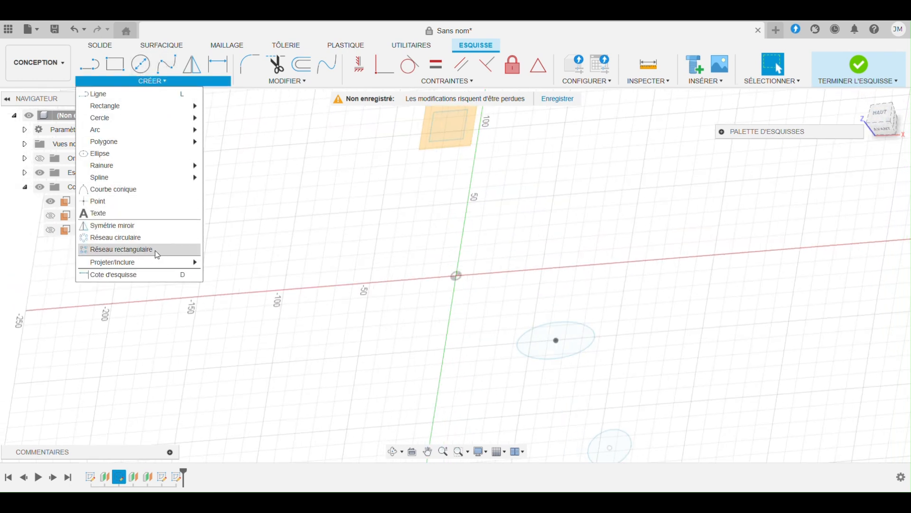
pyautogui.moveTo(192, 262)
pyautogui.click(222, 262)
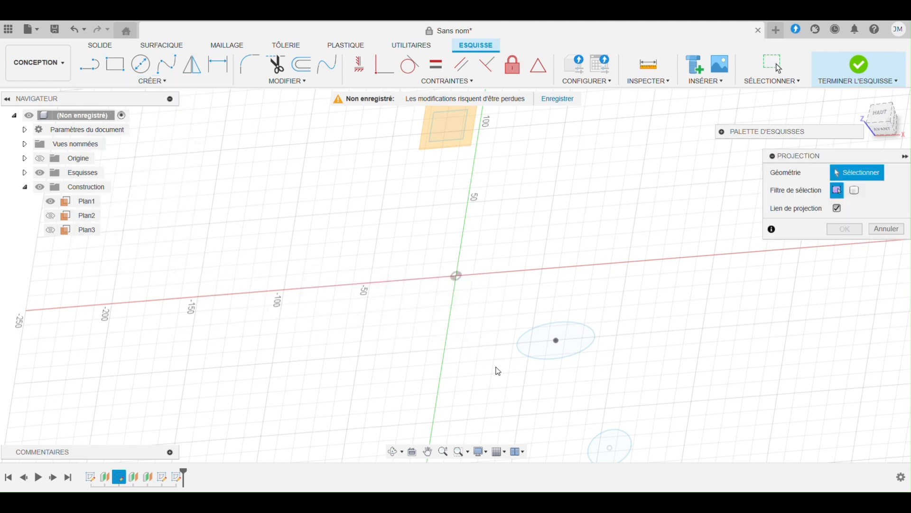
pyautogui.click(556, 341)
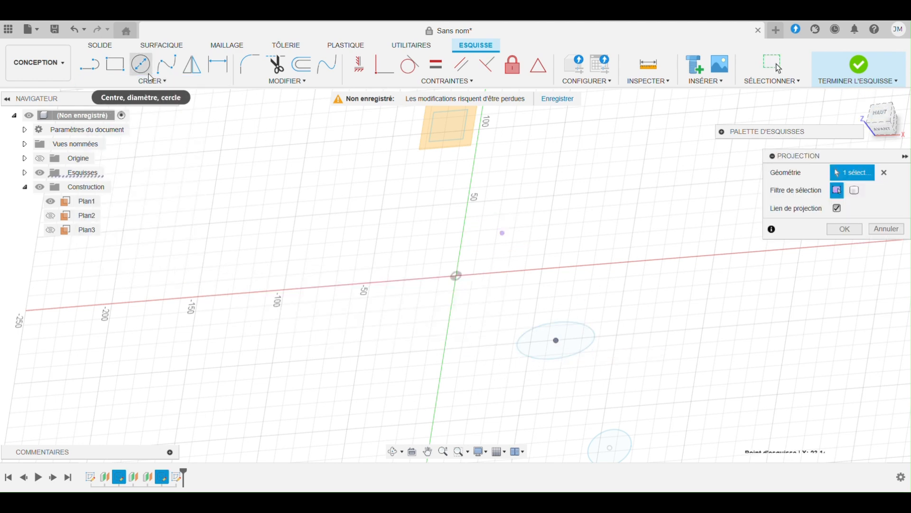
pyautogui.click(152, 82)
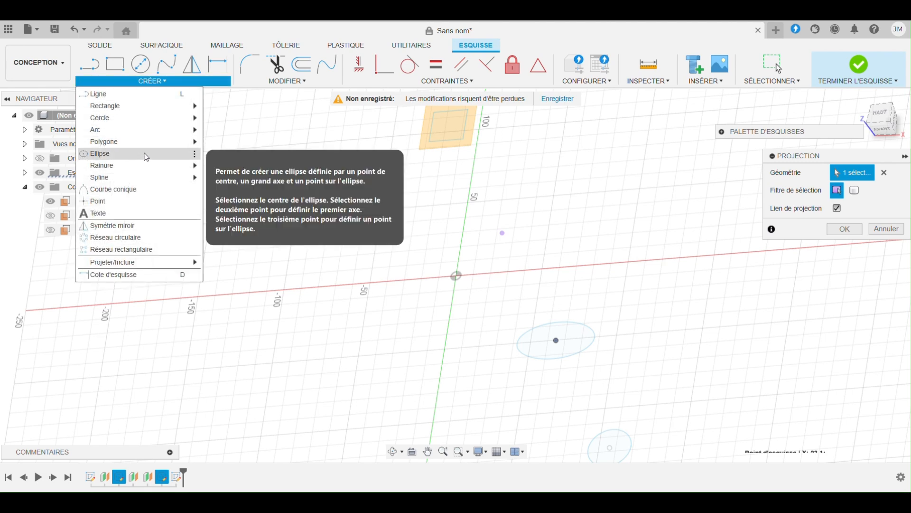
pyautogui.click(147, 154)
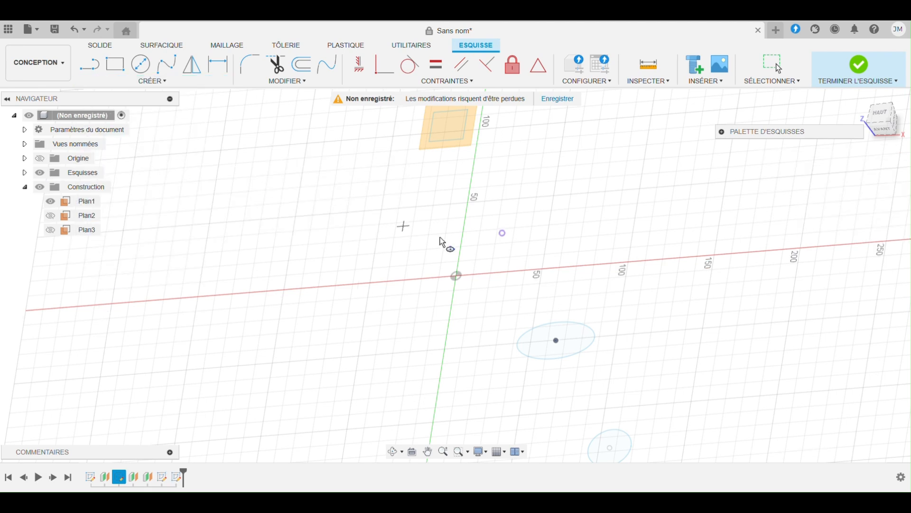
pyautogui.click(503, 234)
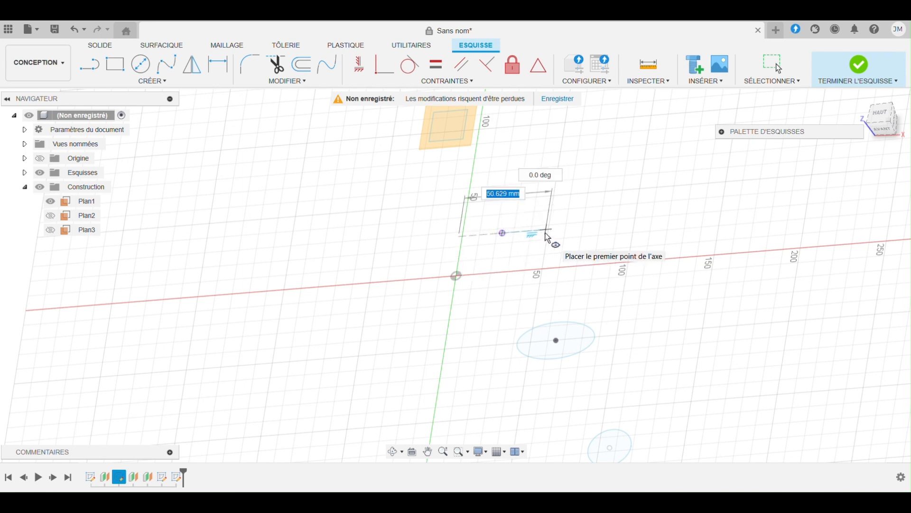
pyautogui.write('45')
pyautogui.press('Tab')
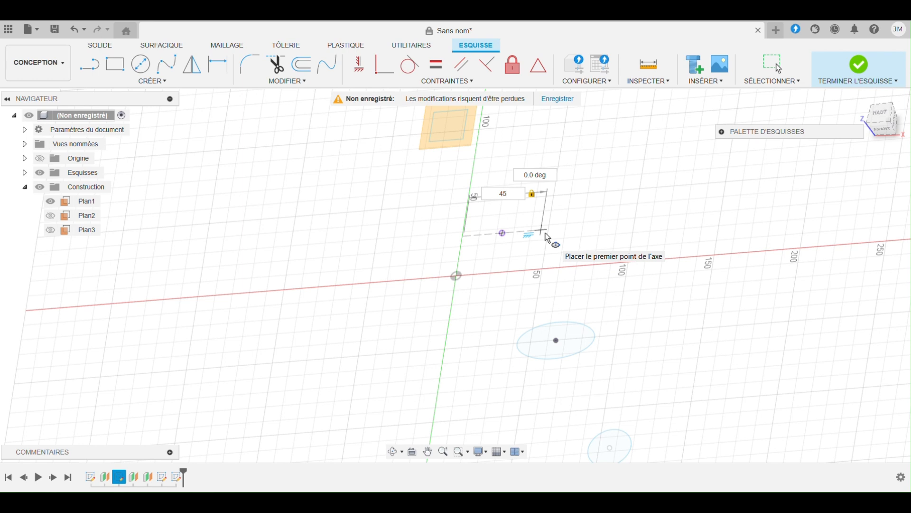
pyautogui.press('Escape')
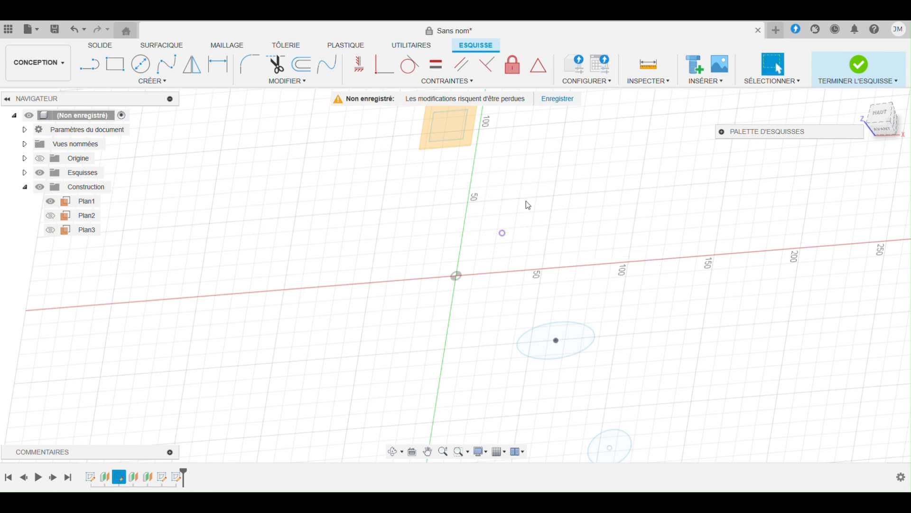
# Draw an ellipse centred on the newly projected point, with a 45 mm major axis and a 25 mm minor axis.
pyautogui.click(157, 81)
pyautogui.click(138, 151)
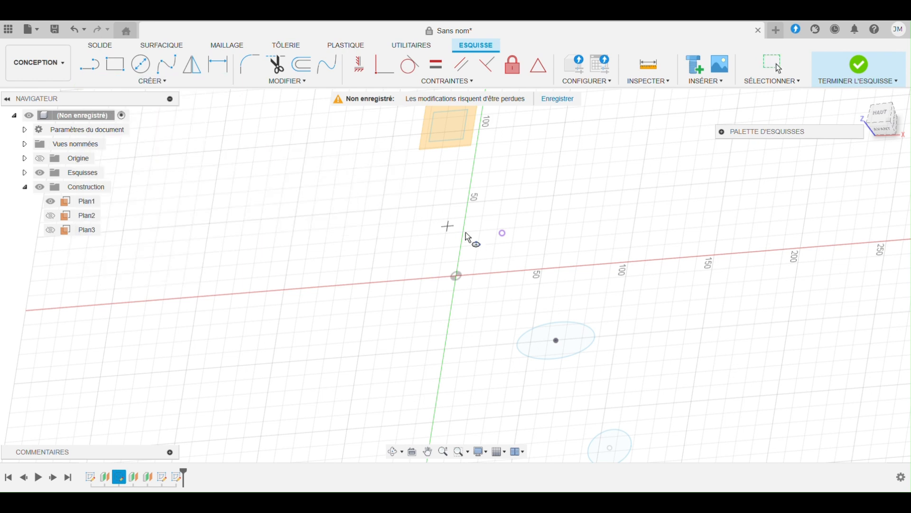
pyautogui.click(503, 233)
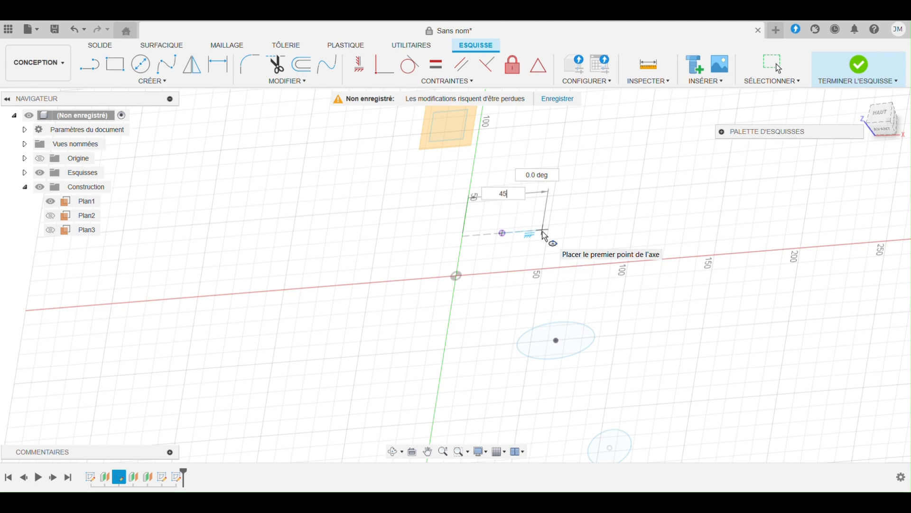
pyautogui.write('45')
pyautogui.press('Return')
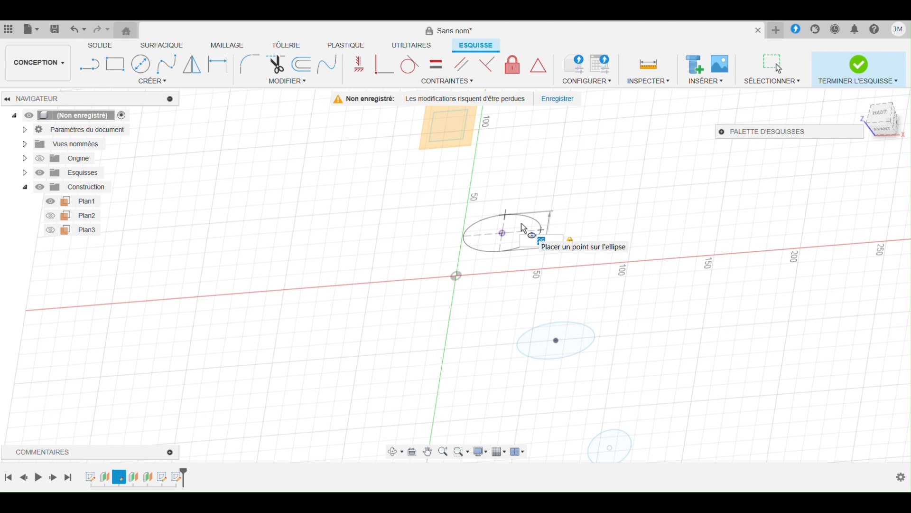
pyautogui.press('Return')
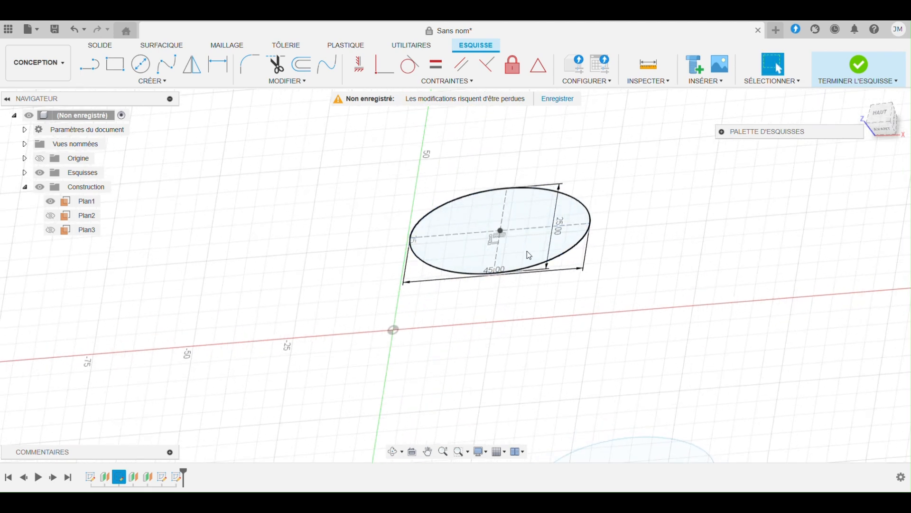
# Delete the upper ellipse's dashed construction axes and both axis dimensions, and finish the sketch.
pyautogui.click(489, 220)
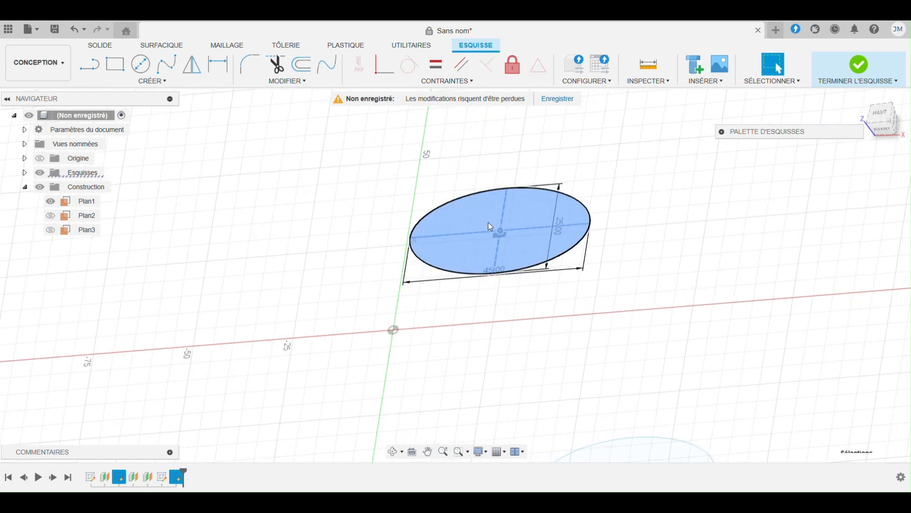
pyautogui.press('Escape')
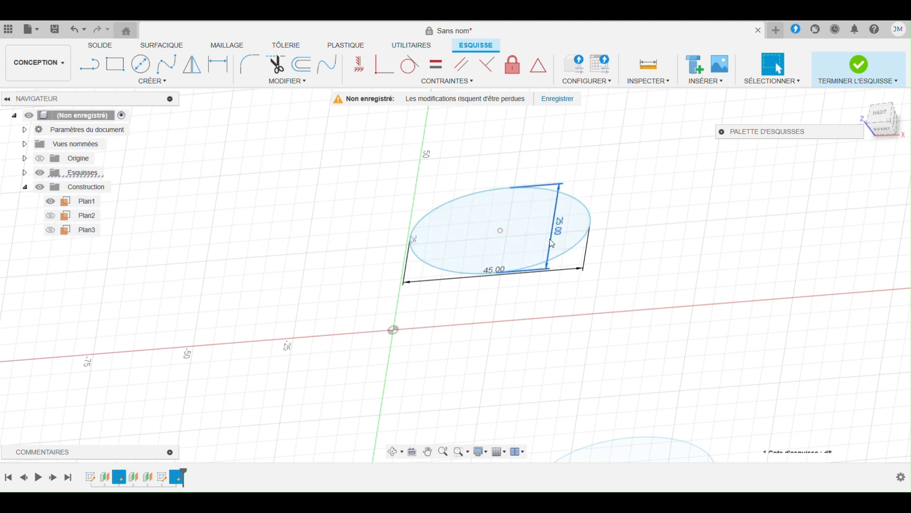
pyautogui.scroll(-2, 556, 272)
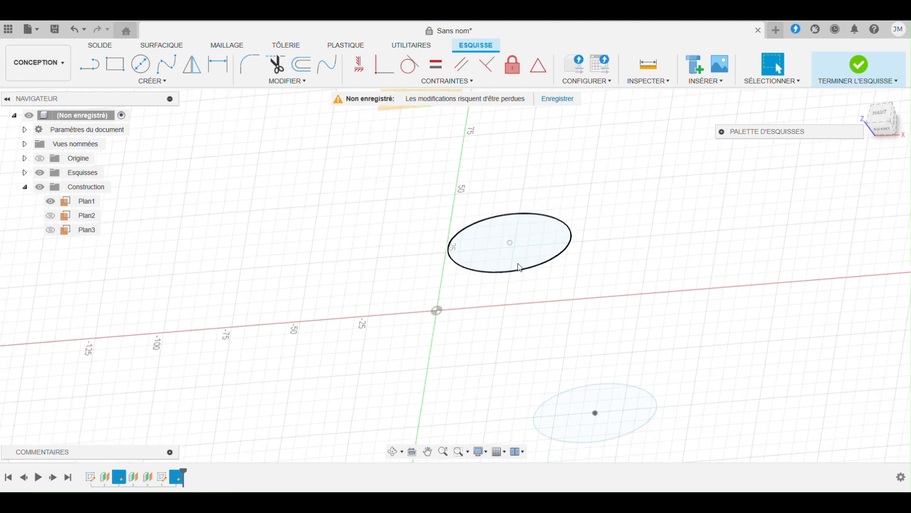
pyautogui.scroll(-4, 520, 268)
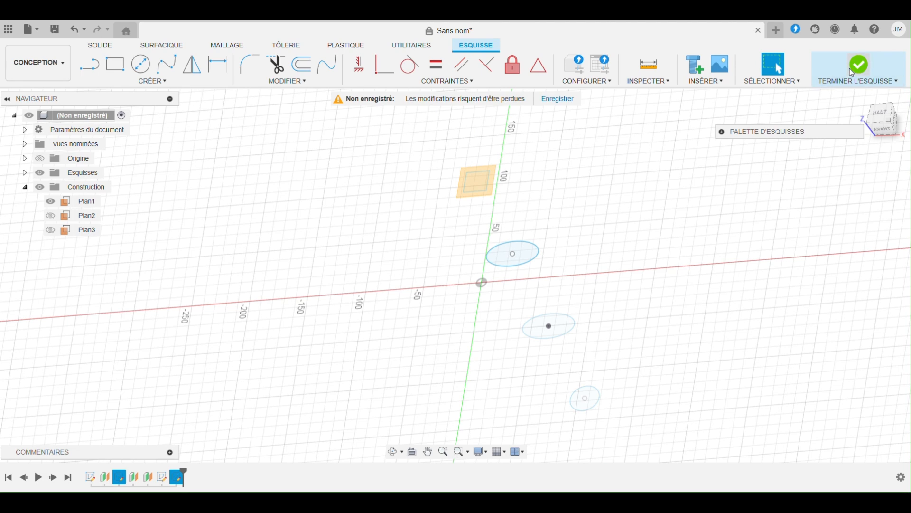
pyautogui.click(865, 66)
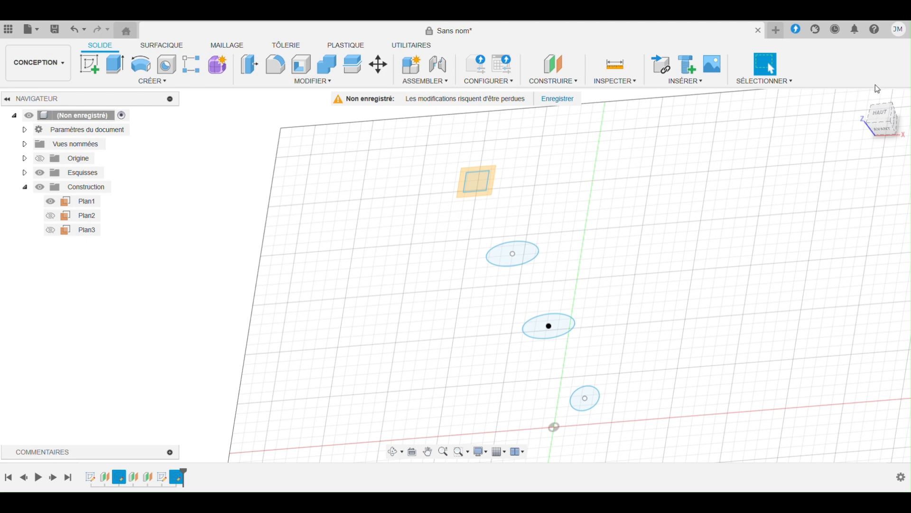
# Loft a new body through the base circle, the lower ellipse, the upper ellipse and the top rectangle, in that order.
pyautogui.click(864, 99)
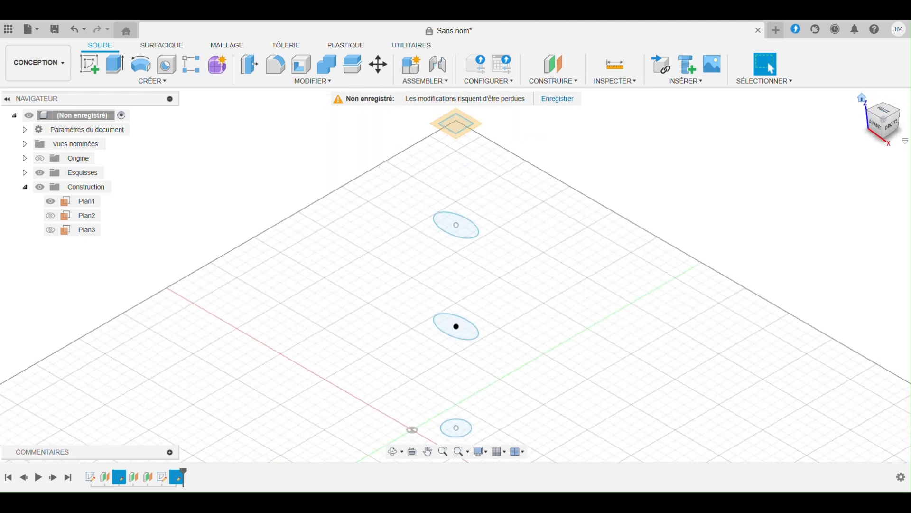
pyautogui.scroll(-4, 545, 383)
pyautogui.scroll(2, 484, 287)
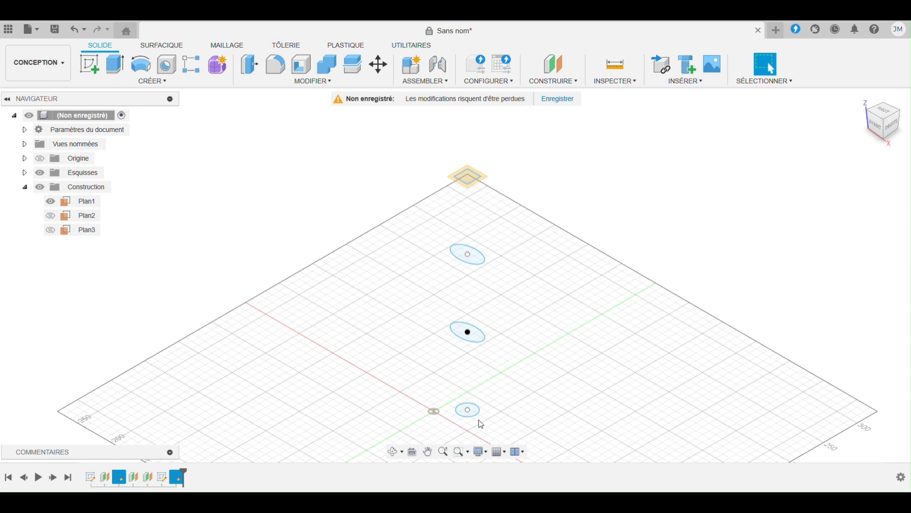
pyautogui.scroll(2, 482, 424)
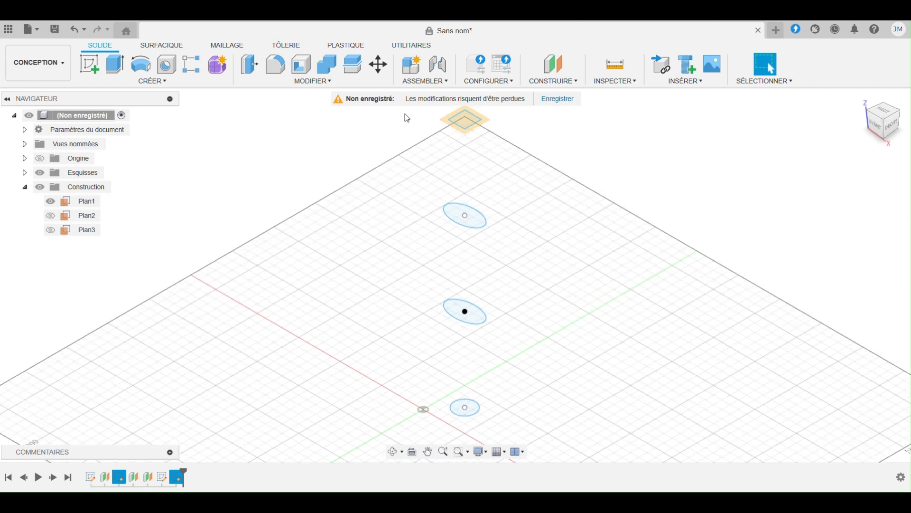
pyautogui.click(148, 85)
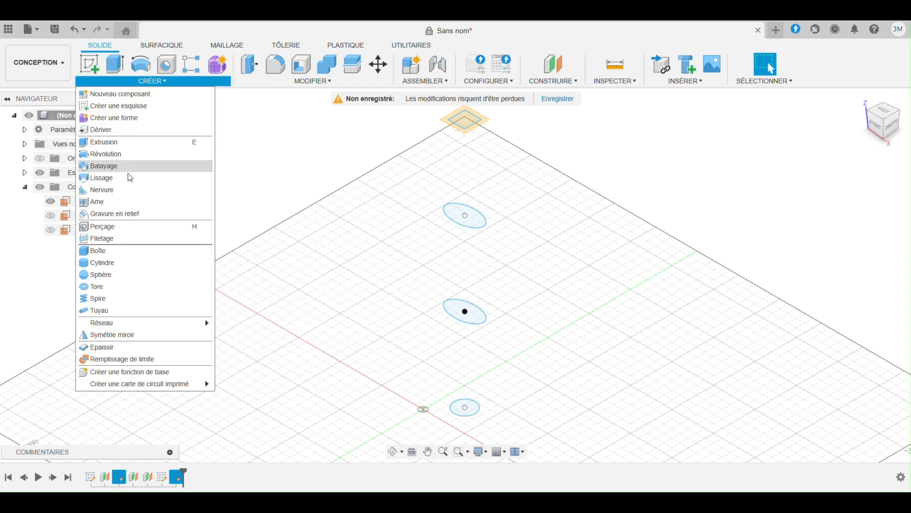
pyautogui.click(107, 178)
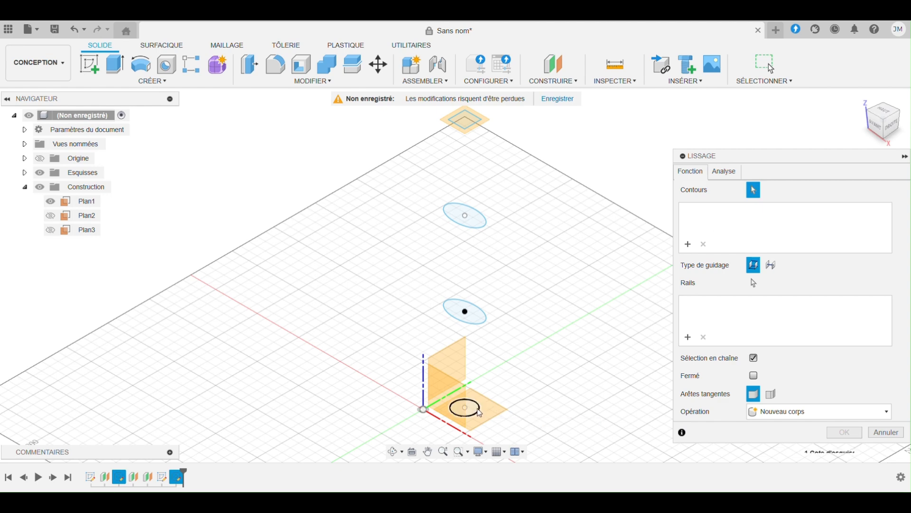
pyautogui.click(479, 411)
pyautogui.click(486, 323)
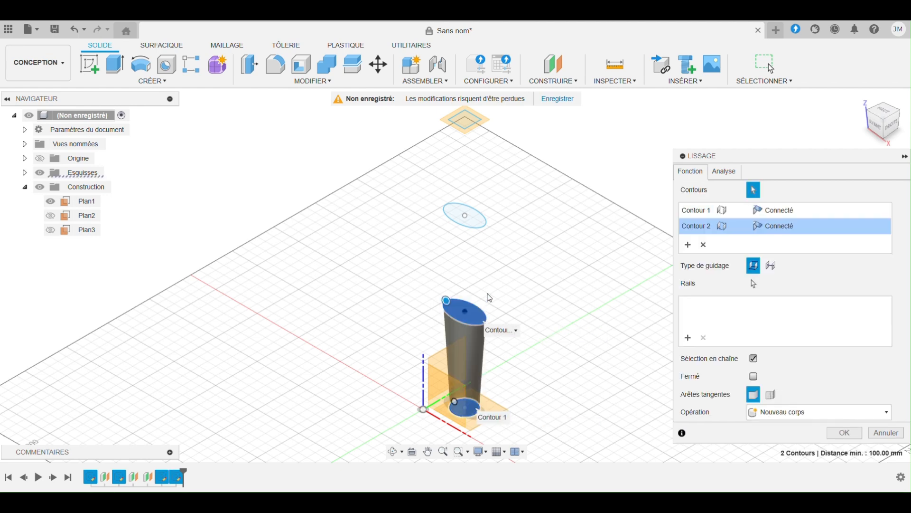
pyautogui.click(486, 226)
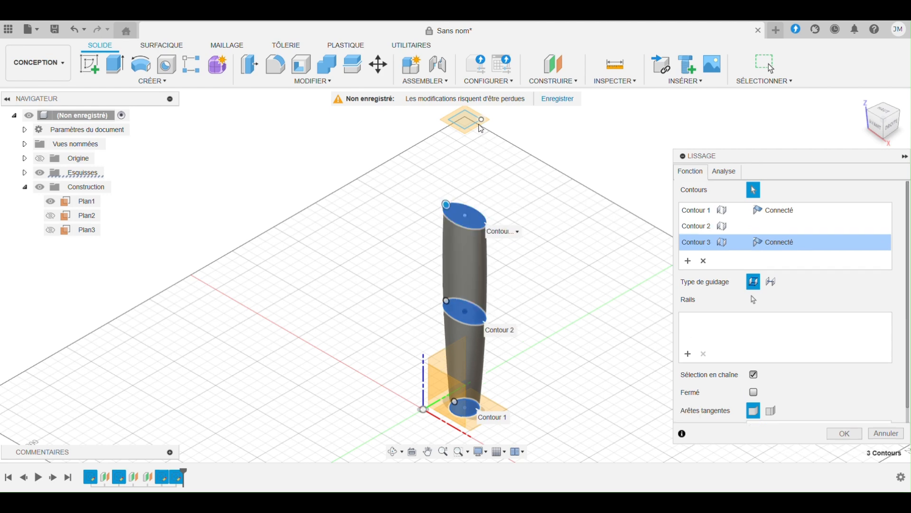
pyautogui.click(476, 127)
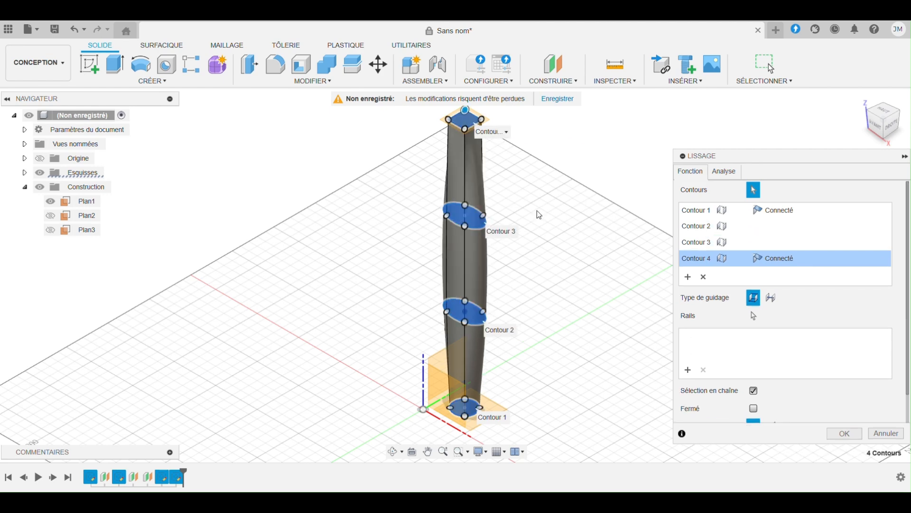
pyautogui.click(839, 434)
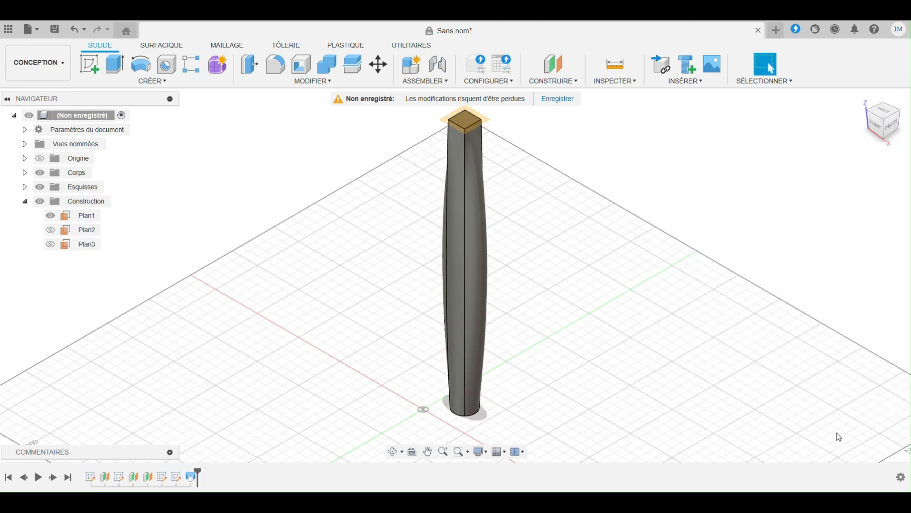
# Hide the construction plane on the top rectangular end of the lofted body.
pyautogui.moveTo(884, 103); pyautogui.dragTo(893, 148)
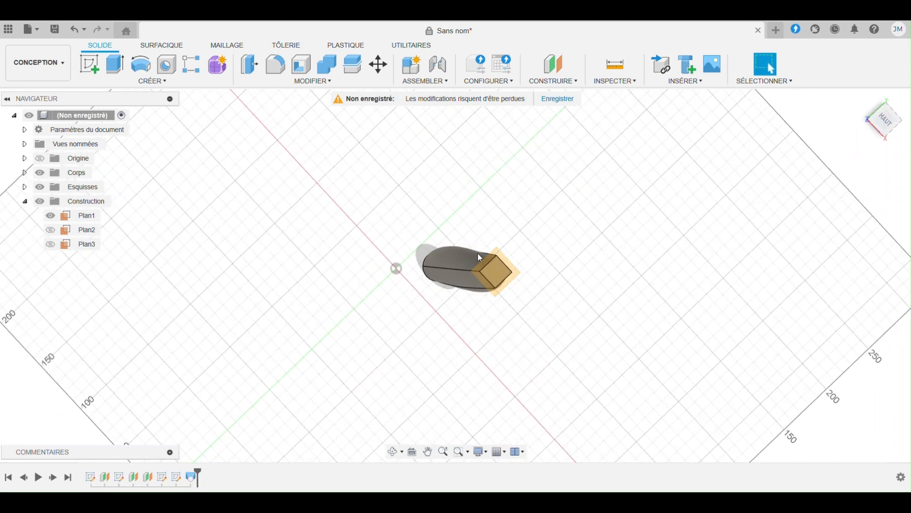
pyautogui.click(51, 216)
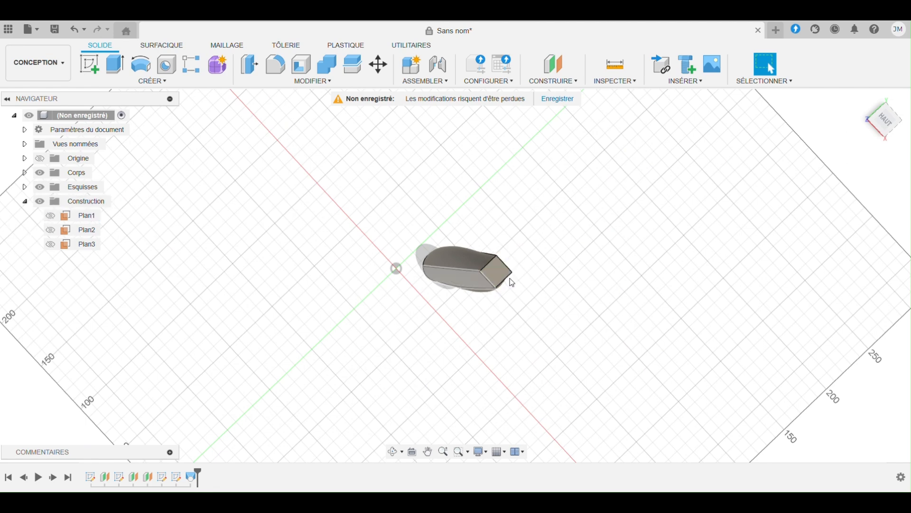
pyautogui.scroll(5, 510, 283)
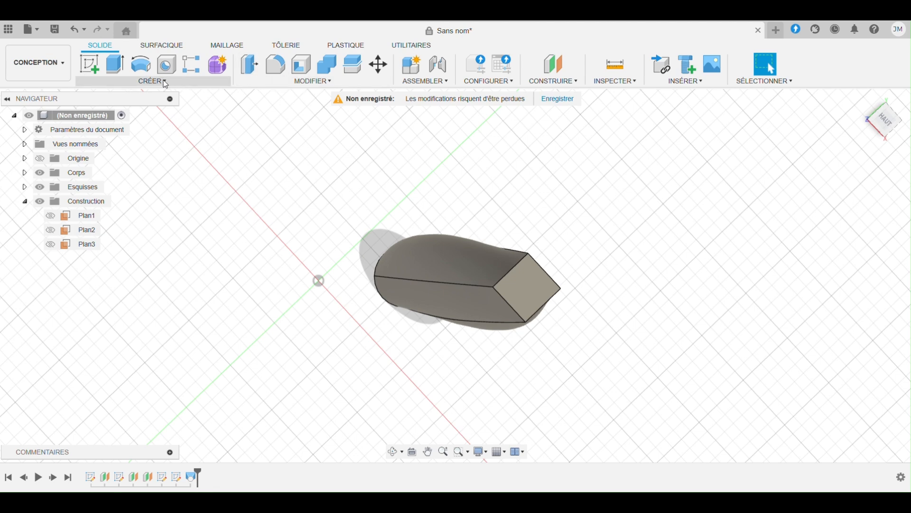
# Shell the lofted body to a 2 mm inside thickness, removing its rectangular top face and circular bottom face.
pyautogui.click(308, 71)
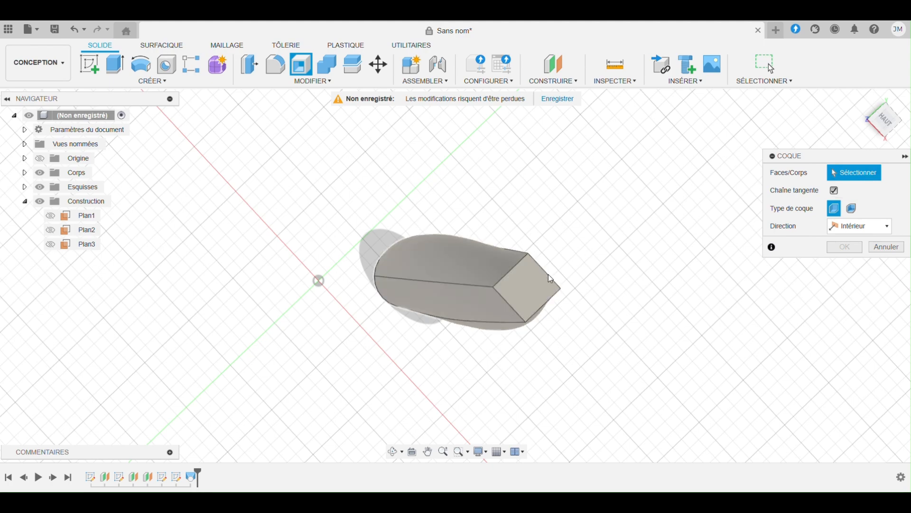
pyautogui.click(536, 284)
pyautogui.moveTo(886, 120)
pyautogui.mouseDown()
pyautogui.moveTo(864, 192)
pyautogui.moveTo(865, 237)
pyautogui.mouseUp()
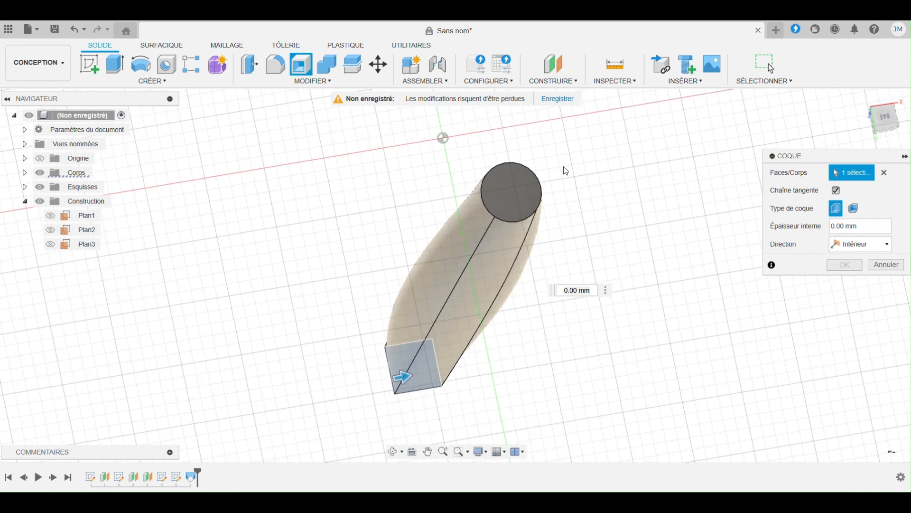
pyautogui.click(518, 190)
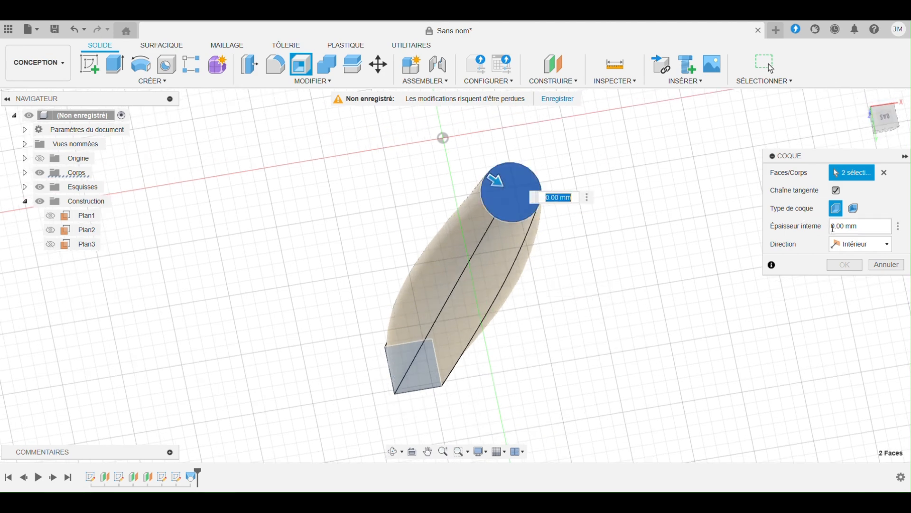
pyautogui.click(835, 226)
pyautogui.write('2')
pyautogui.press('Return')
pyautogui.click(846, 263)
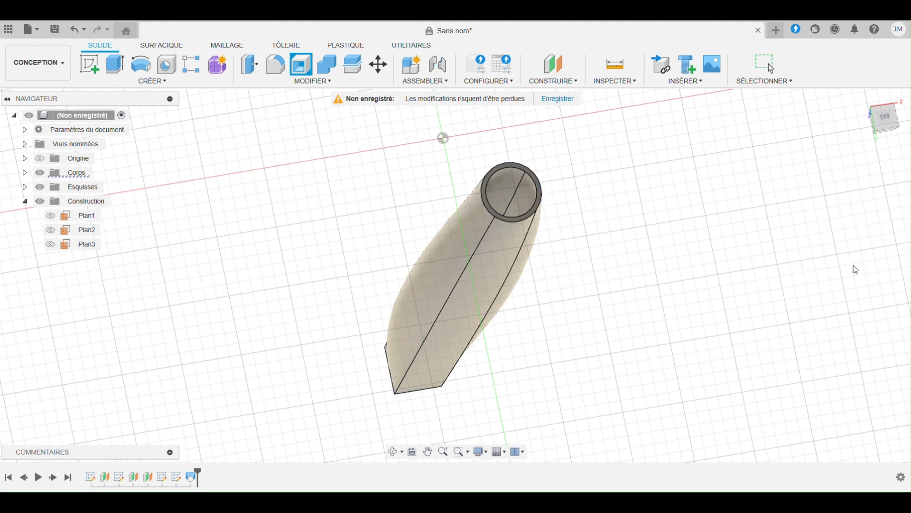
pyautogui.moveTo(886, 122); pyautogui.dragTo(813, 187)
pyautogui.scroll(4, 551, 287)
pyautogui.scroll(-5, 421, 164)
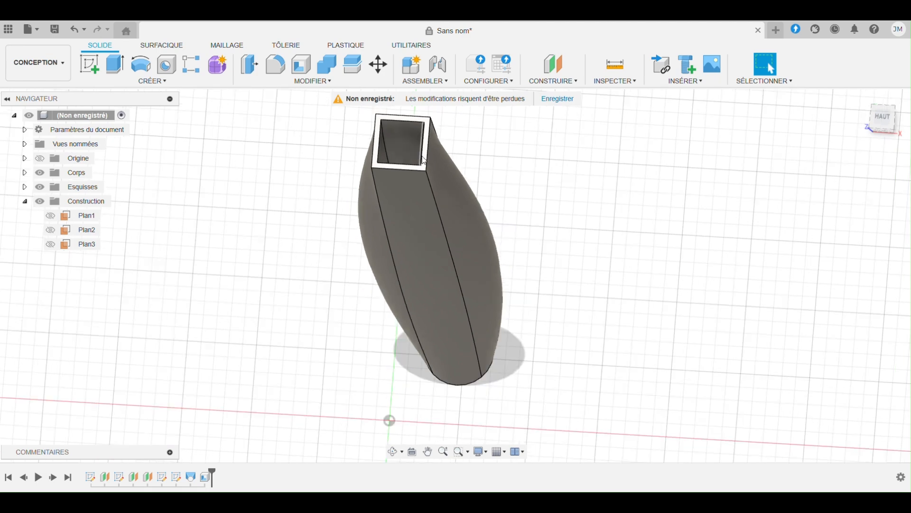
pyautogui.scroll(5, 420, 166)
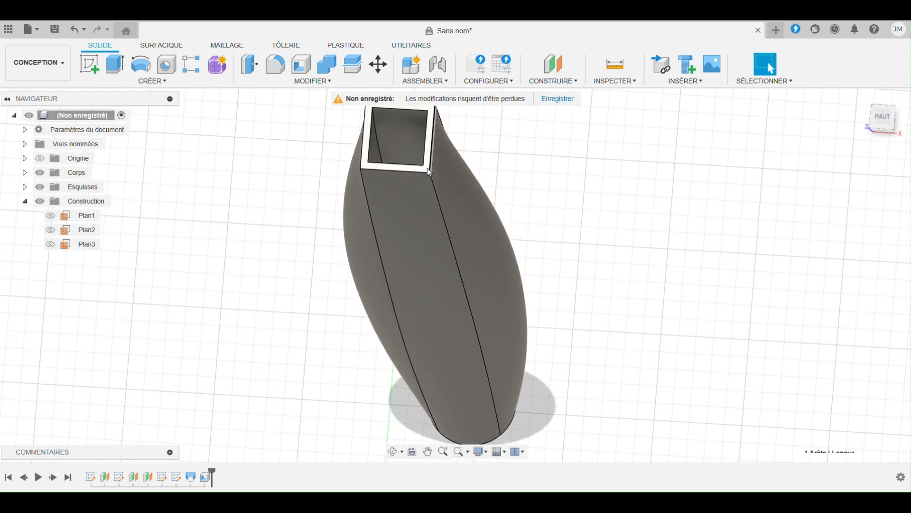
# Sketch a rectangle on the shelled body's rectangular end face, wider than the body and covering about its upper half, and finish the sketch.
pyautogui.scroll(4, 425, 168)
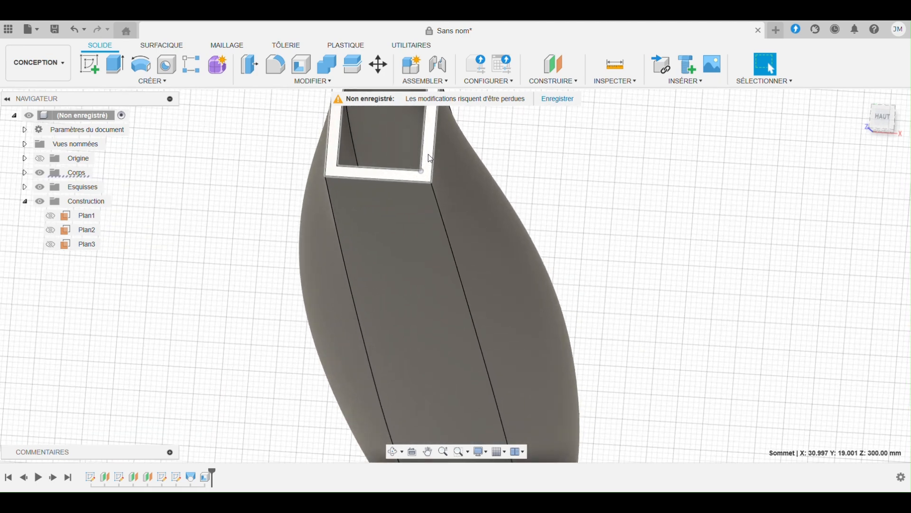
pyautogui.click(424, 174)
pyautogui.rightClick(424, 175)
pyautogui.click(397, 247)
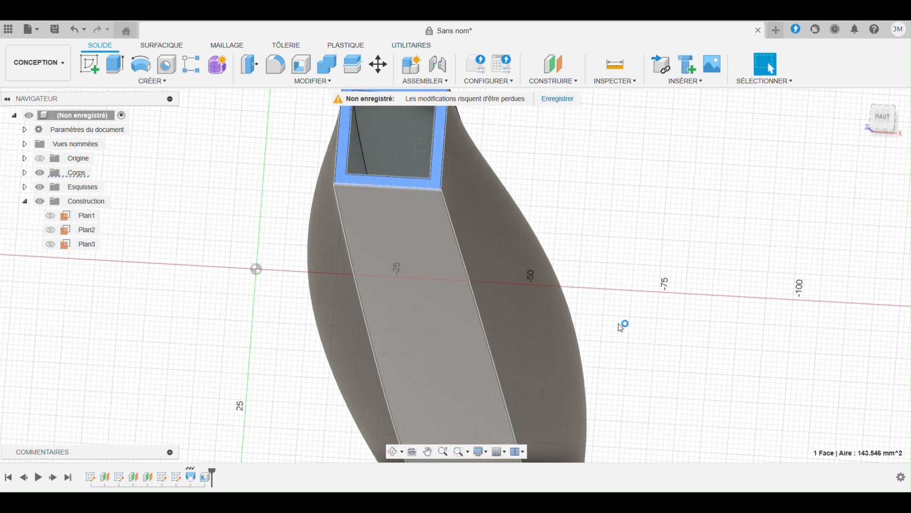
pyautogui.click(115, 63)
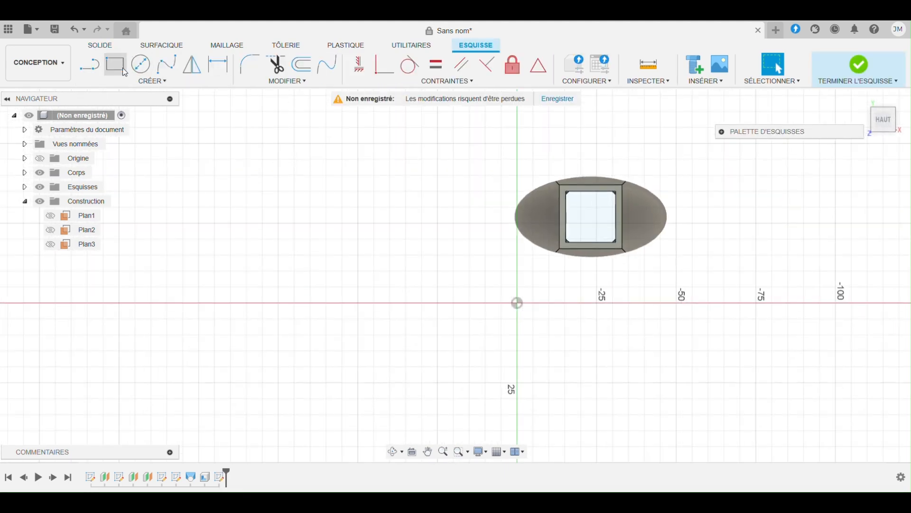
pyautogui.click(474, 162)
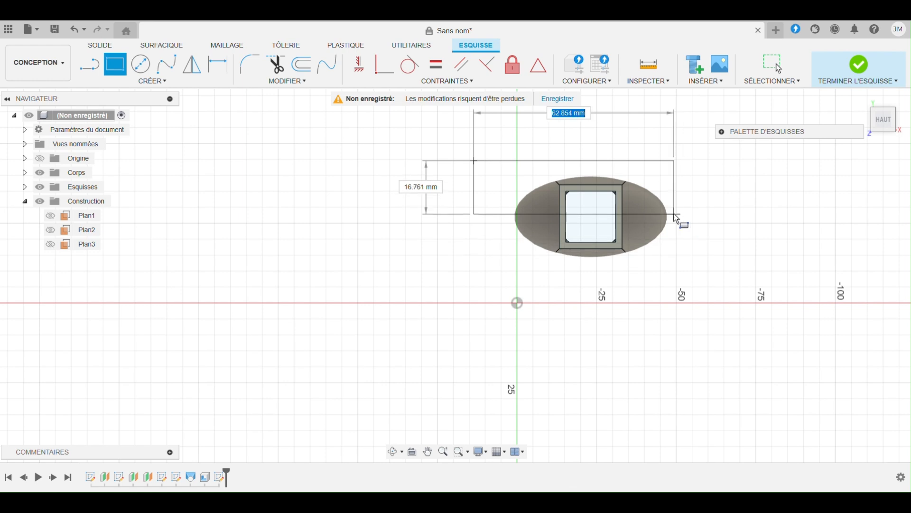
pyautogui.click(716, 222)
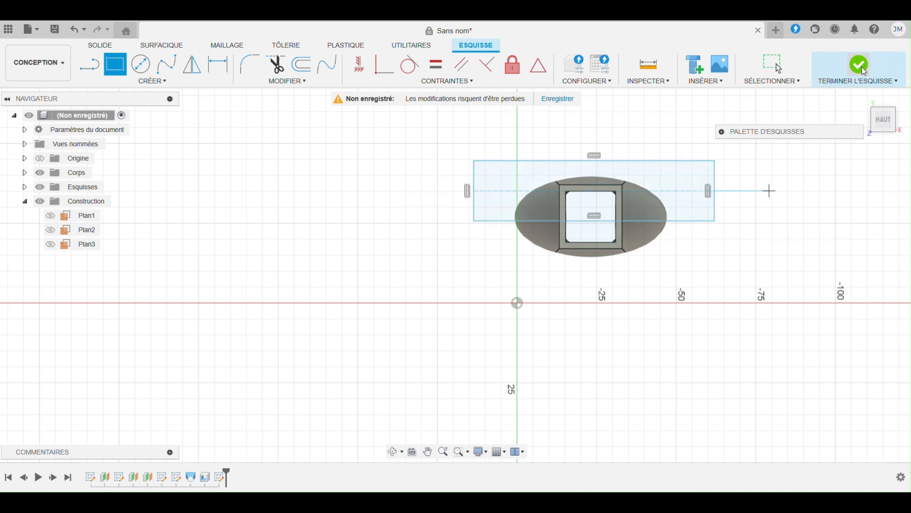
pyautogui.click(865, 71)
# Cut away half of the hollow body lengthwise by extruding all three contours of the rectangle sketch 330 mm through it.
pyautogui.click(621, 200)
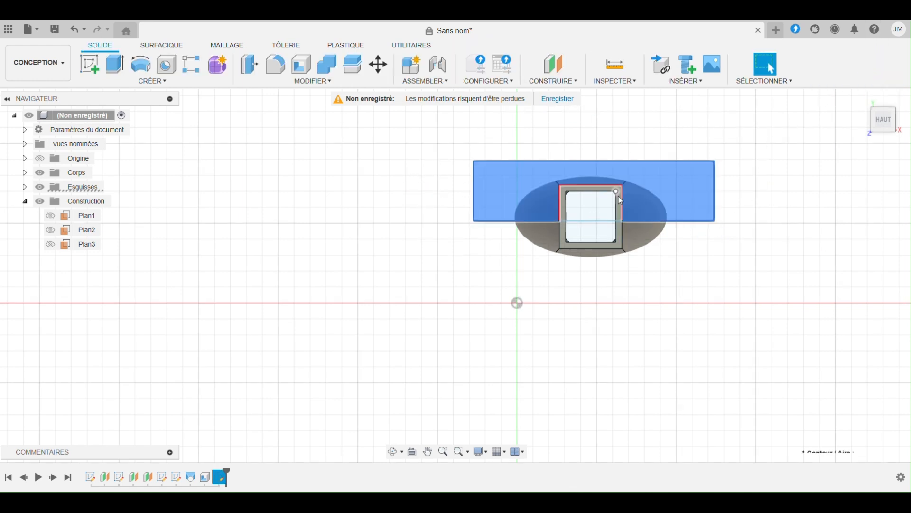
pyautogui.scroll(3, 618, 197)
pyautogui.click(619, 198)
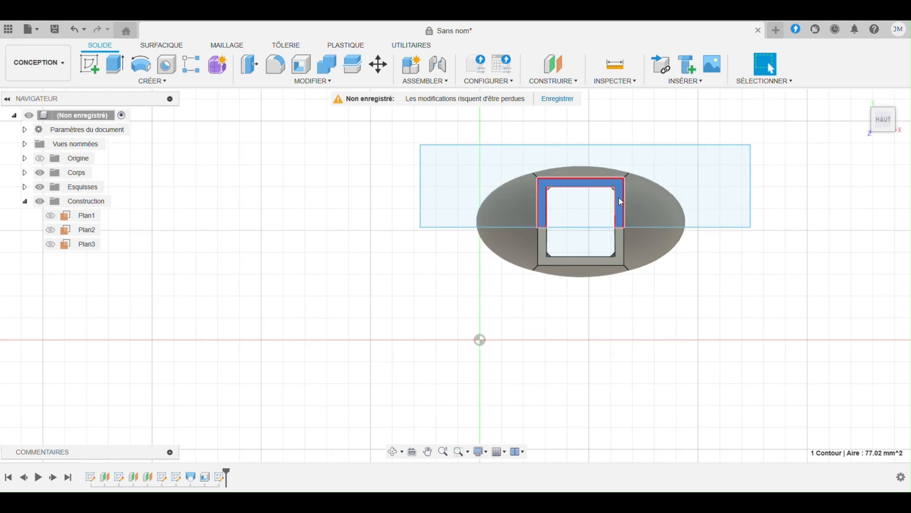
pyautogui.keyDown('ctrl'); pyautogui.click(612, 201); pyautogui.keyUp('ctrl')
pyautogui.keyDown('ctrl'); pyautogui.click(702, 182); pyautogui.keyUp('ctrl')
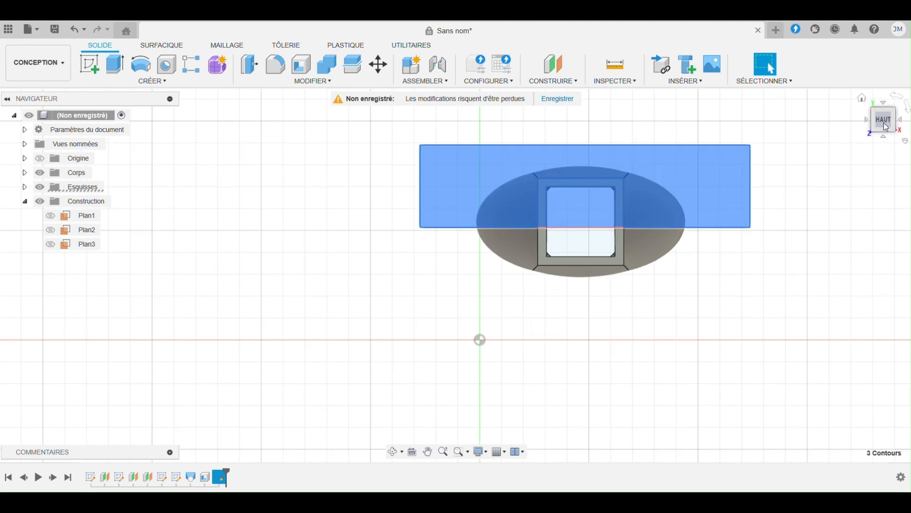
pyautogui.click(895, 132)
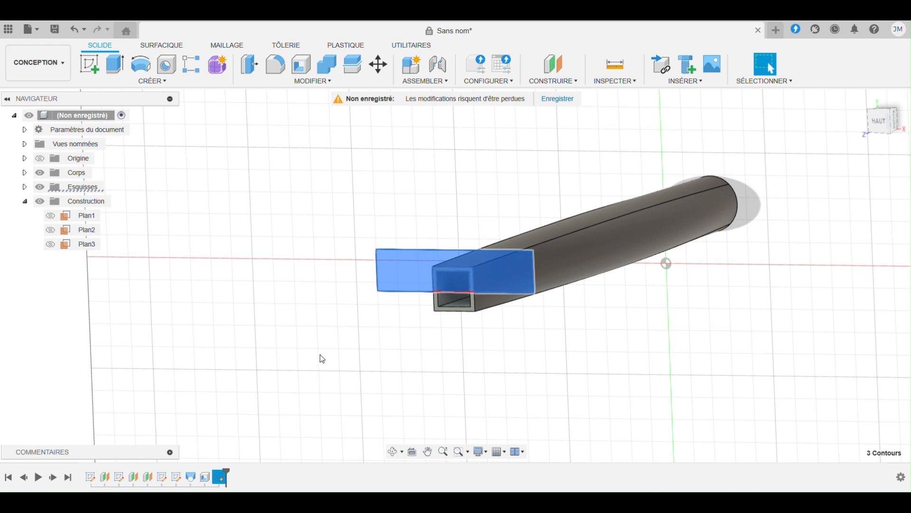
pyautogui.click(115, 64)
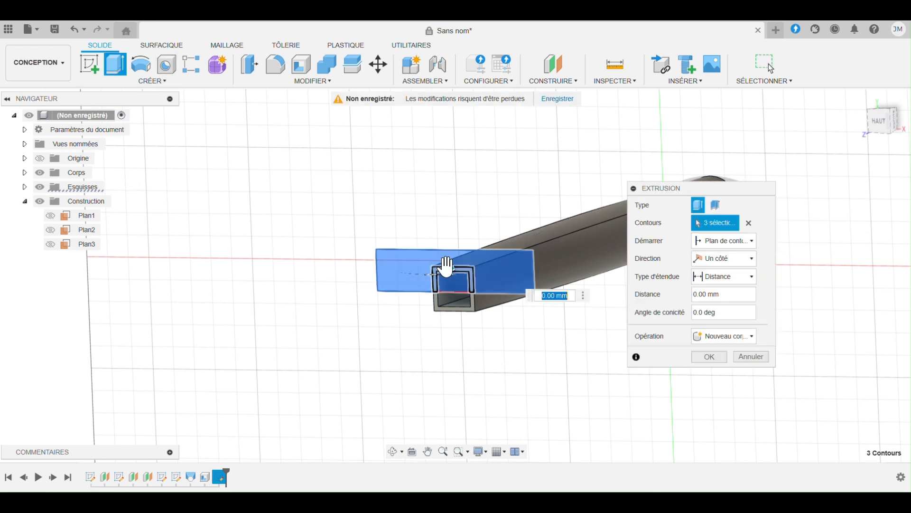
pyautogui.moveTo(449, 267); pyautogui.dragTo(743, 170)
pyautogui.click(708, 375)
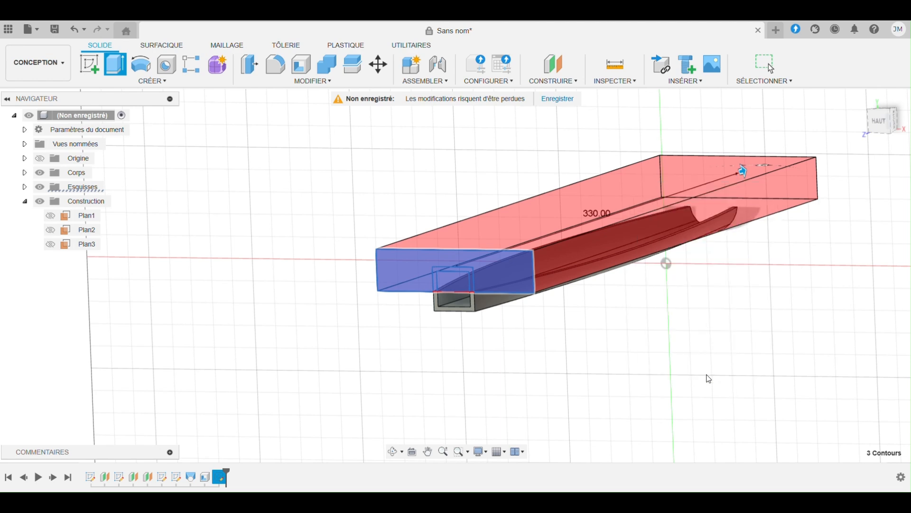
pyautogui.moveTo(879, 122); pyautogui.dragTo(910, 121)
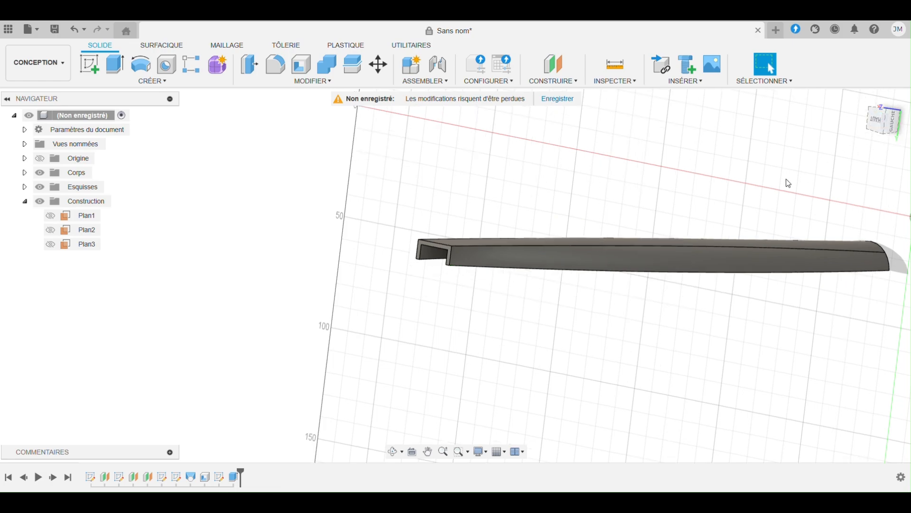